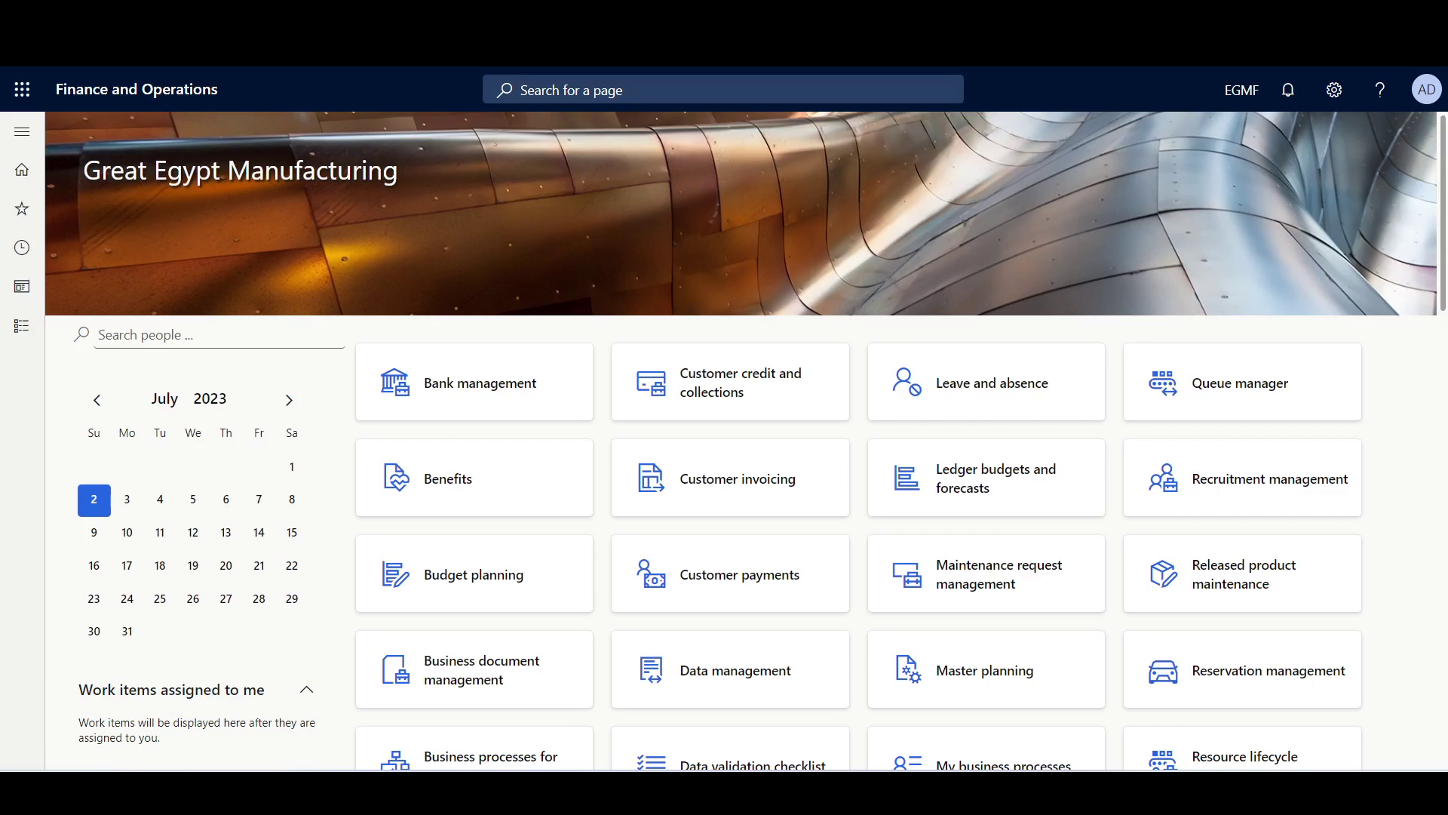
Open the Warehouse management parameters and review the general settings, including the GS1 company prefix.
left_click(21, 133)
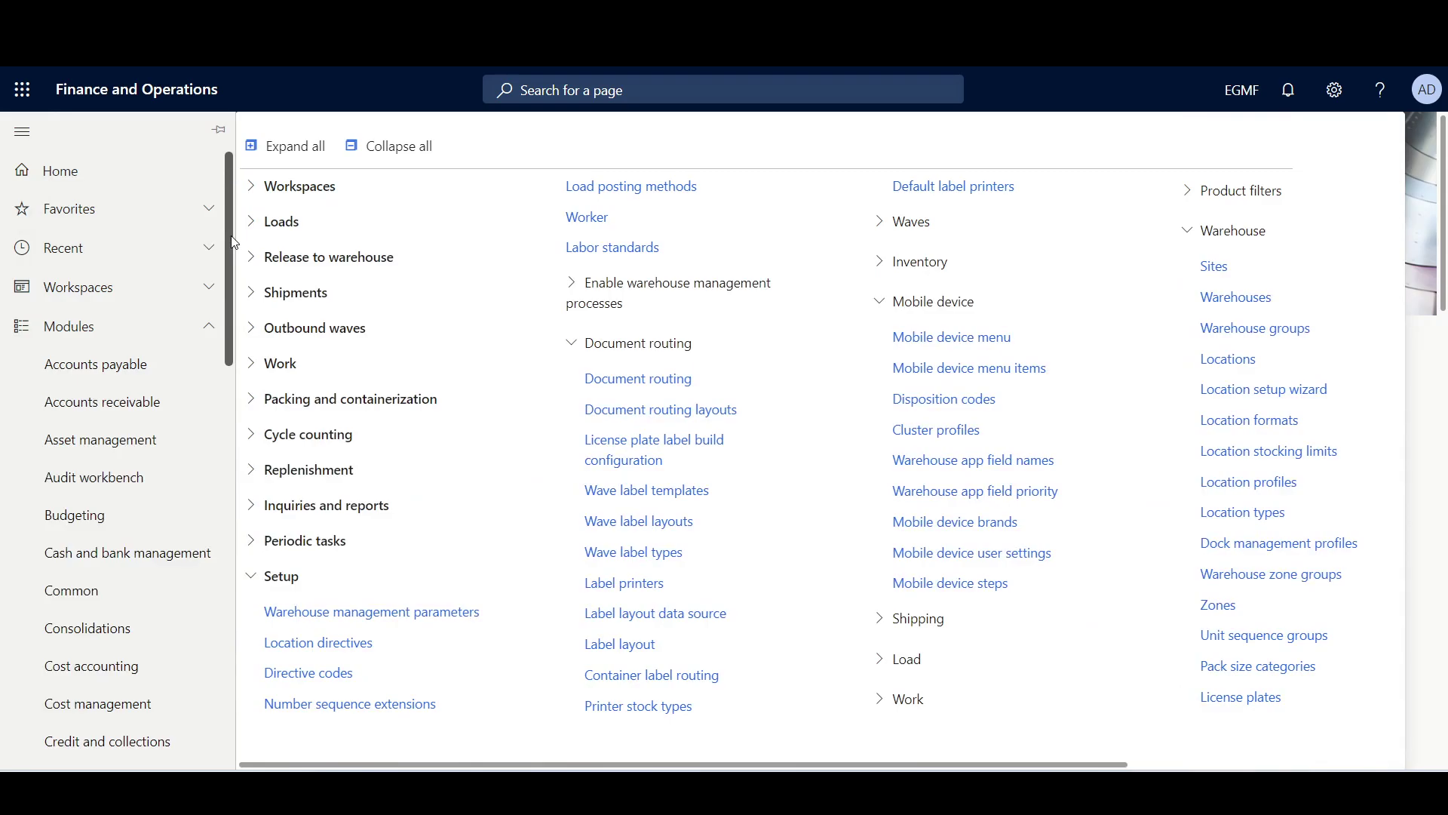
left_click_drag(228, 240, 236, 672)
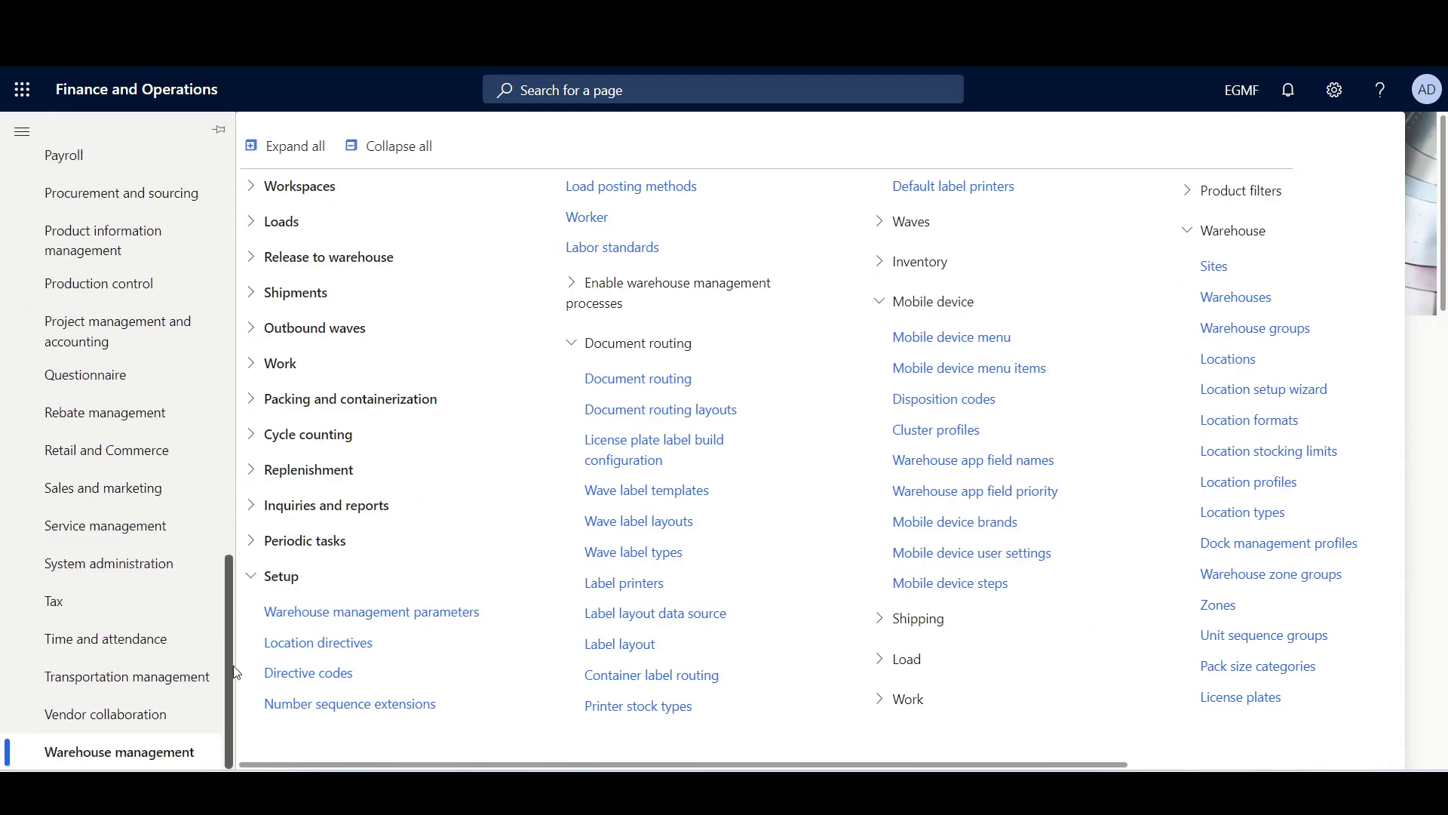
left_click(384, 612)
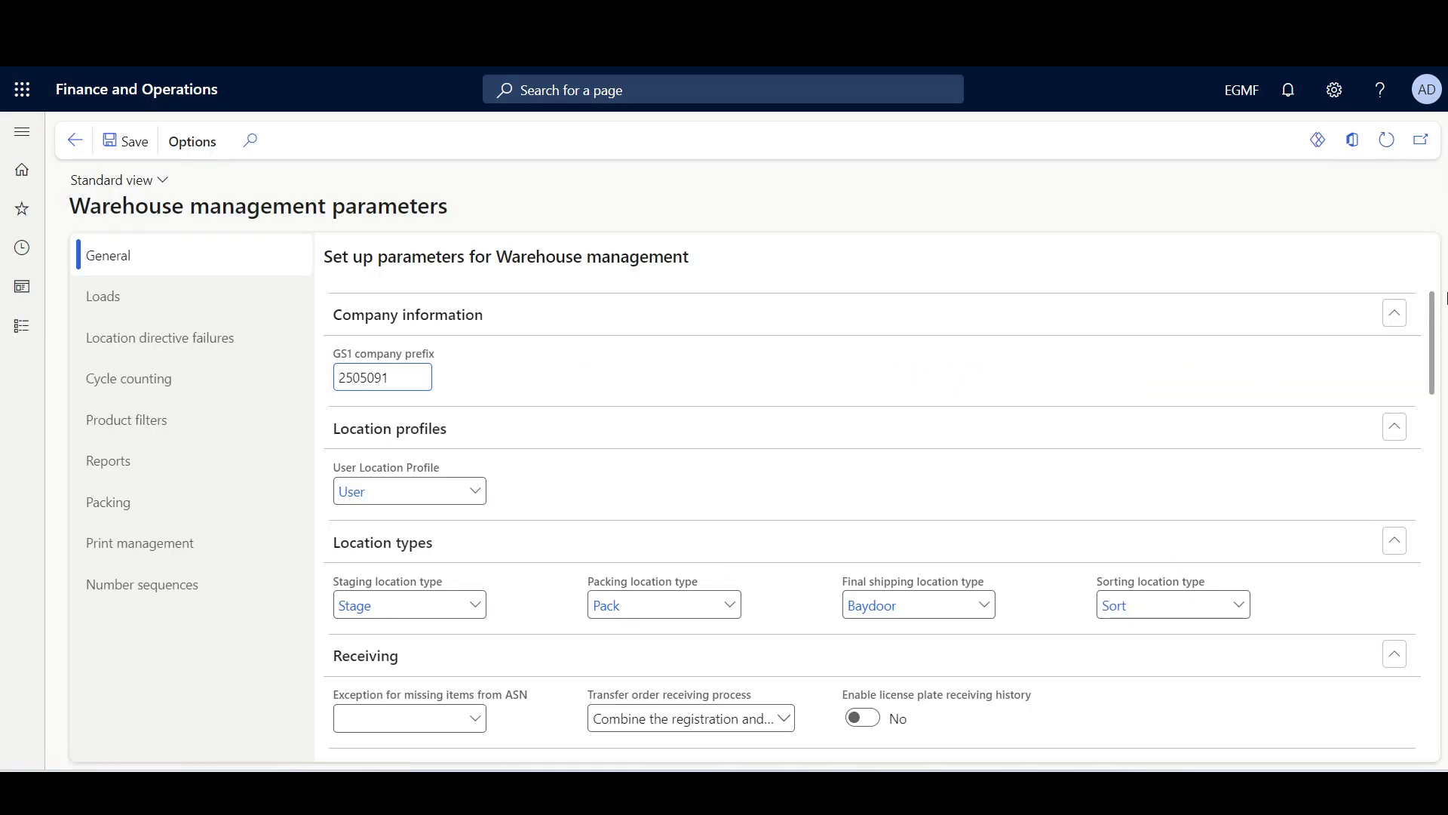
left_click_drag(1431, 329, 1443, 433)
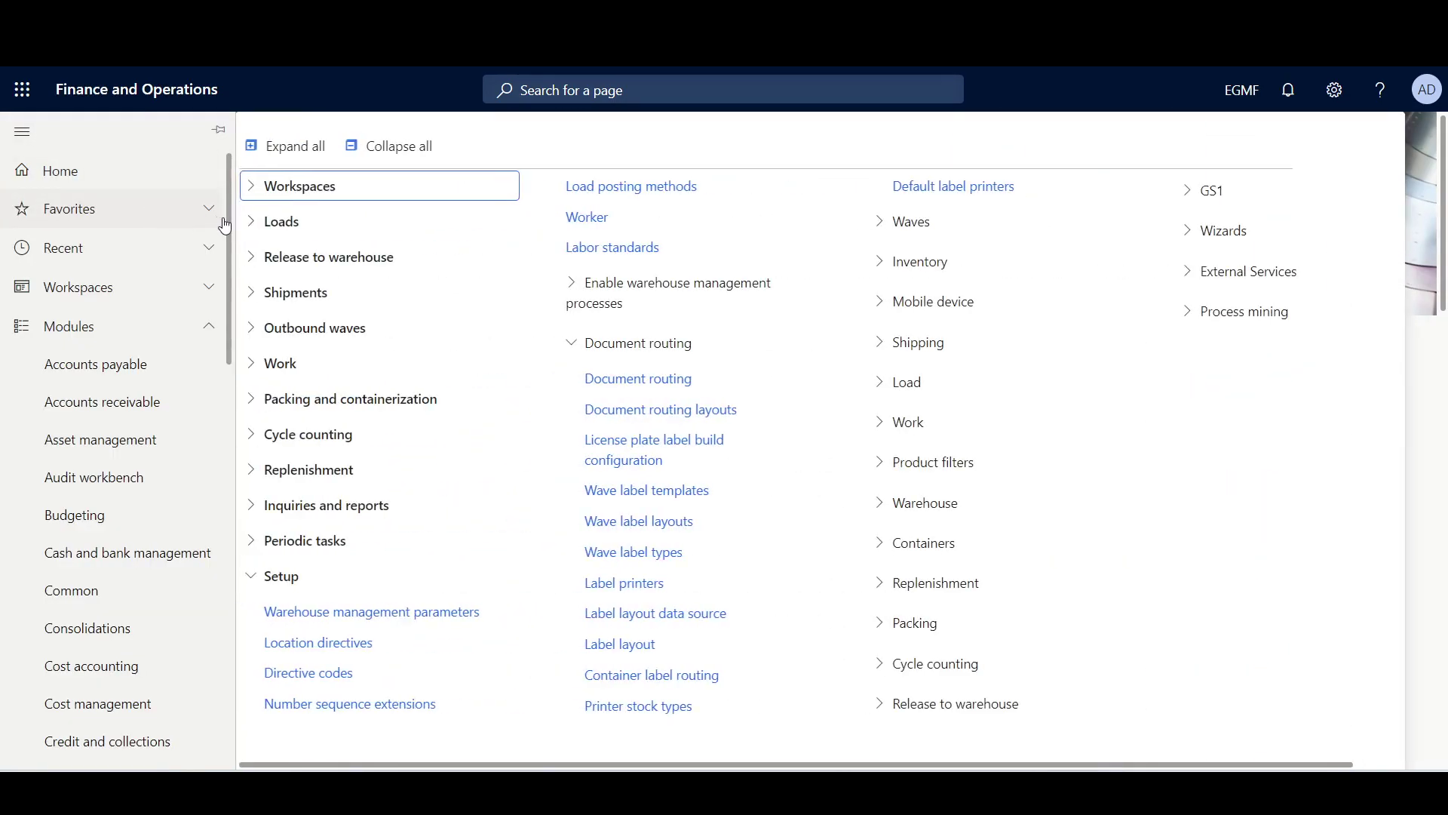
Create a label layout data source PO001 with description "PO PL" and label layout type License Plate Label.
left_click_drag(226, 215, 230, 647)
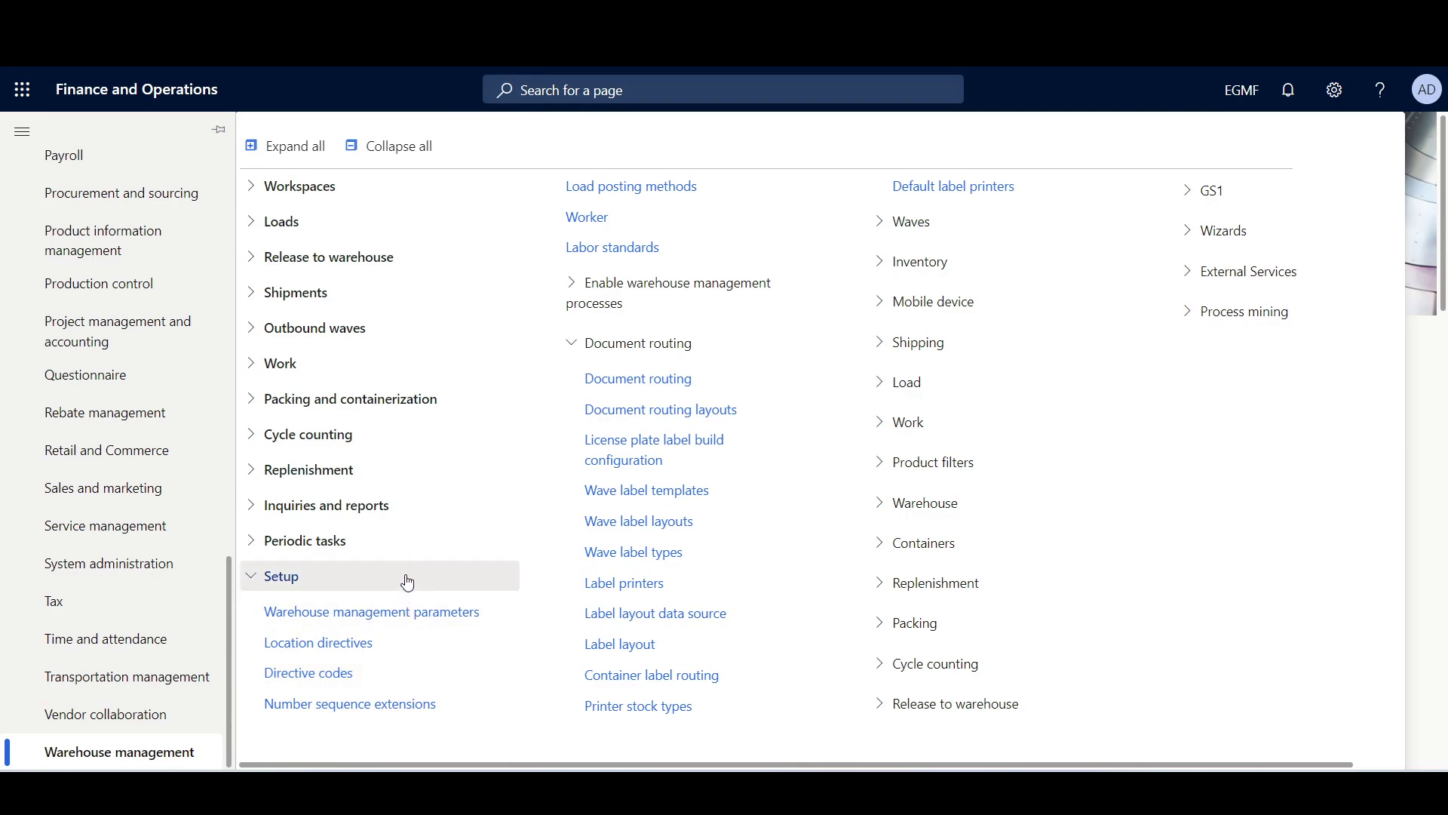
left_click(655, 628)
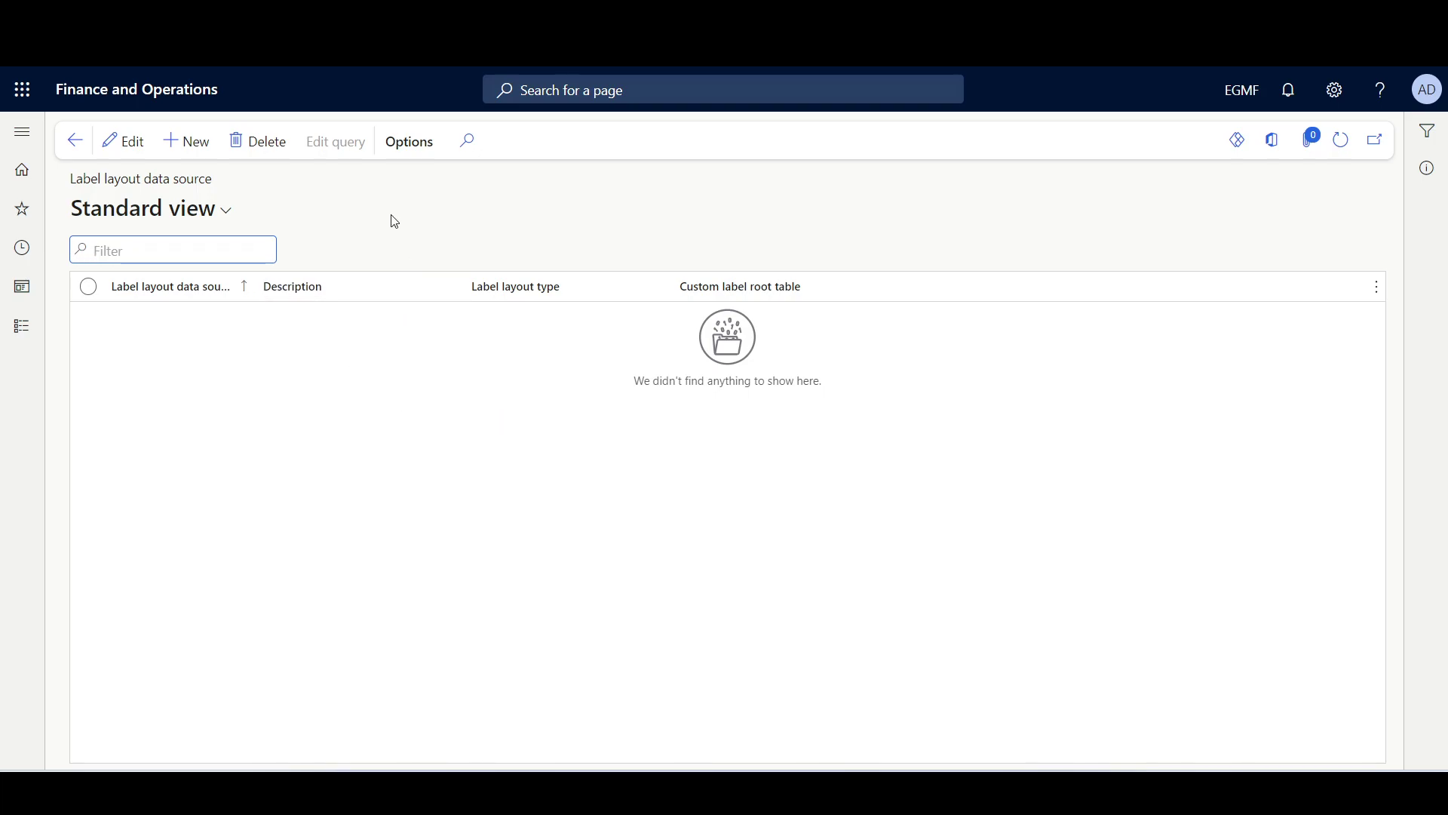
left_click(202, 155)
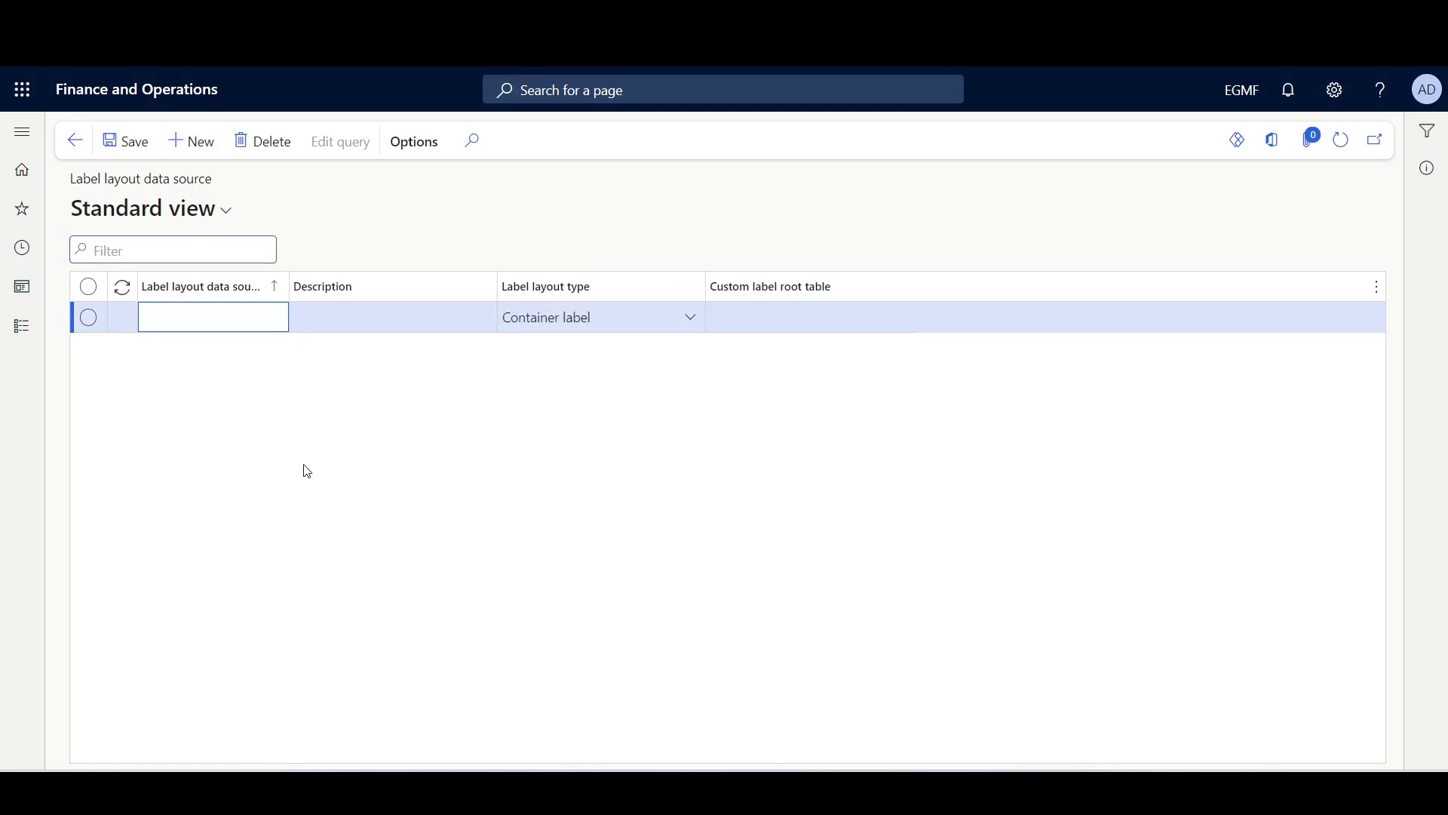
type("PO001")
key("Tab")
type("PO PL")
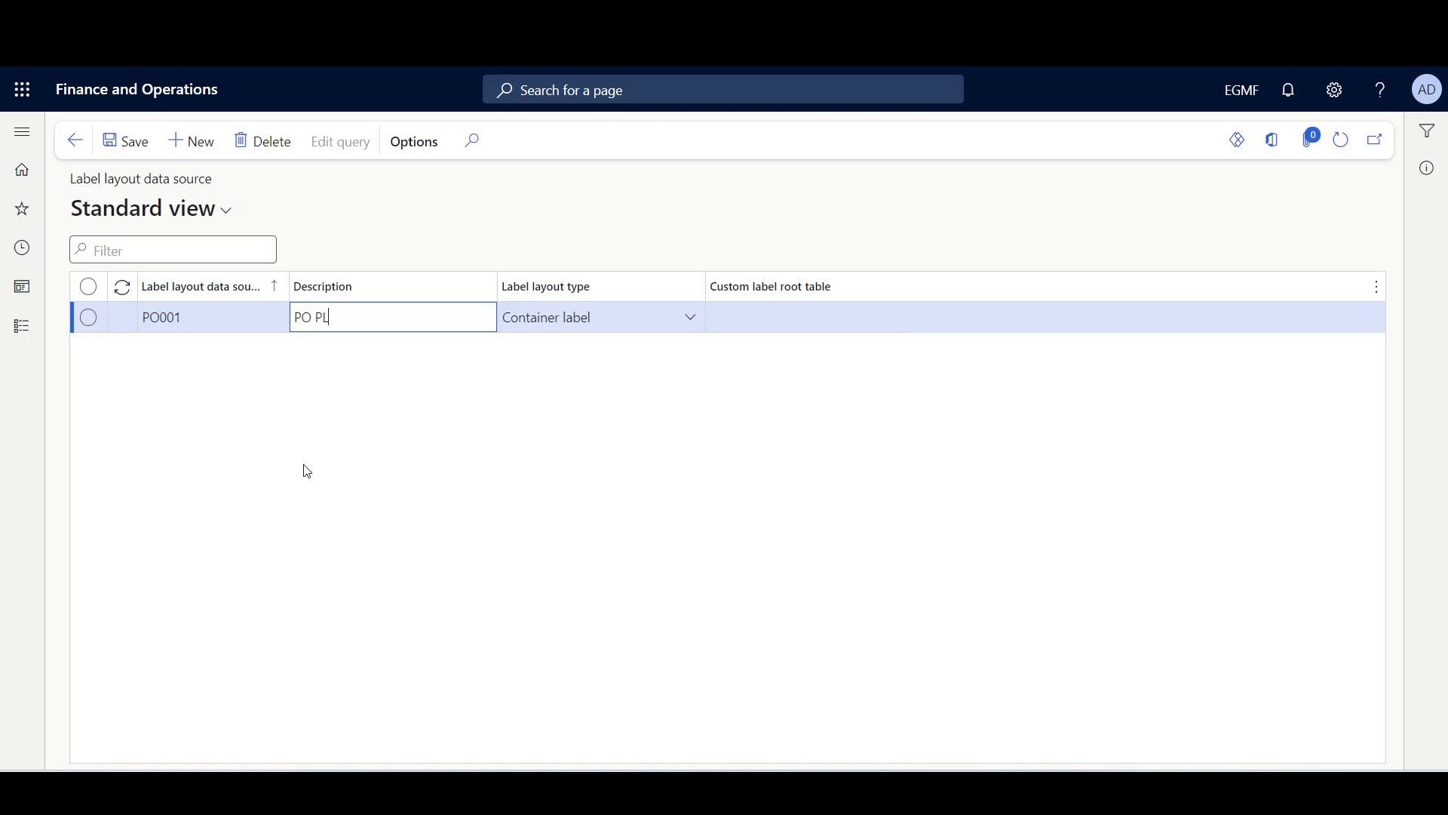
key("Tab")
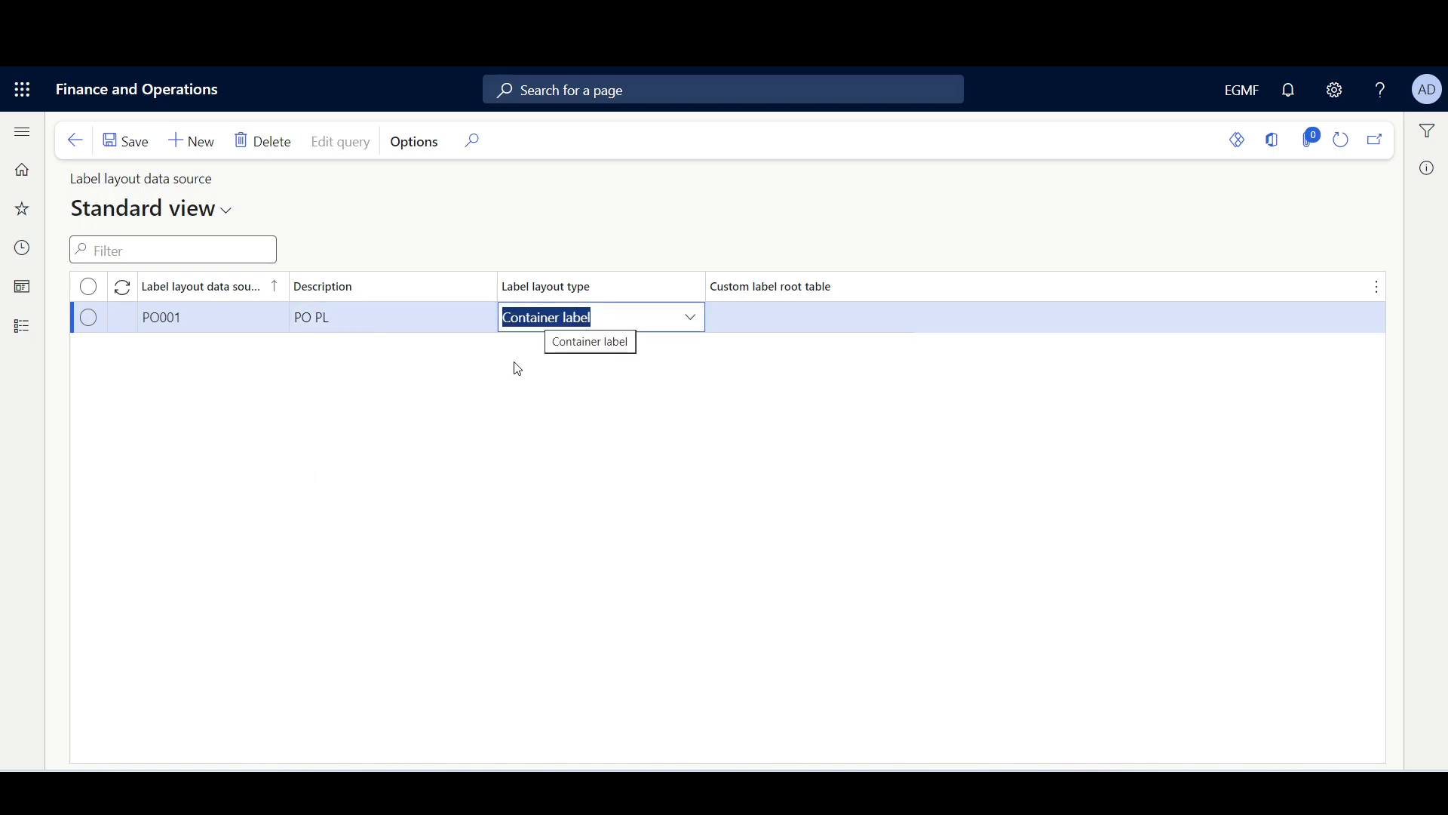
left_click(688, 318)
left_click(562, 384)
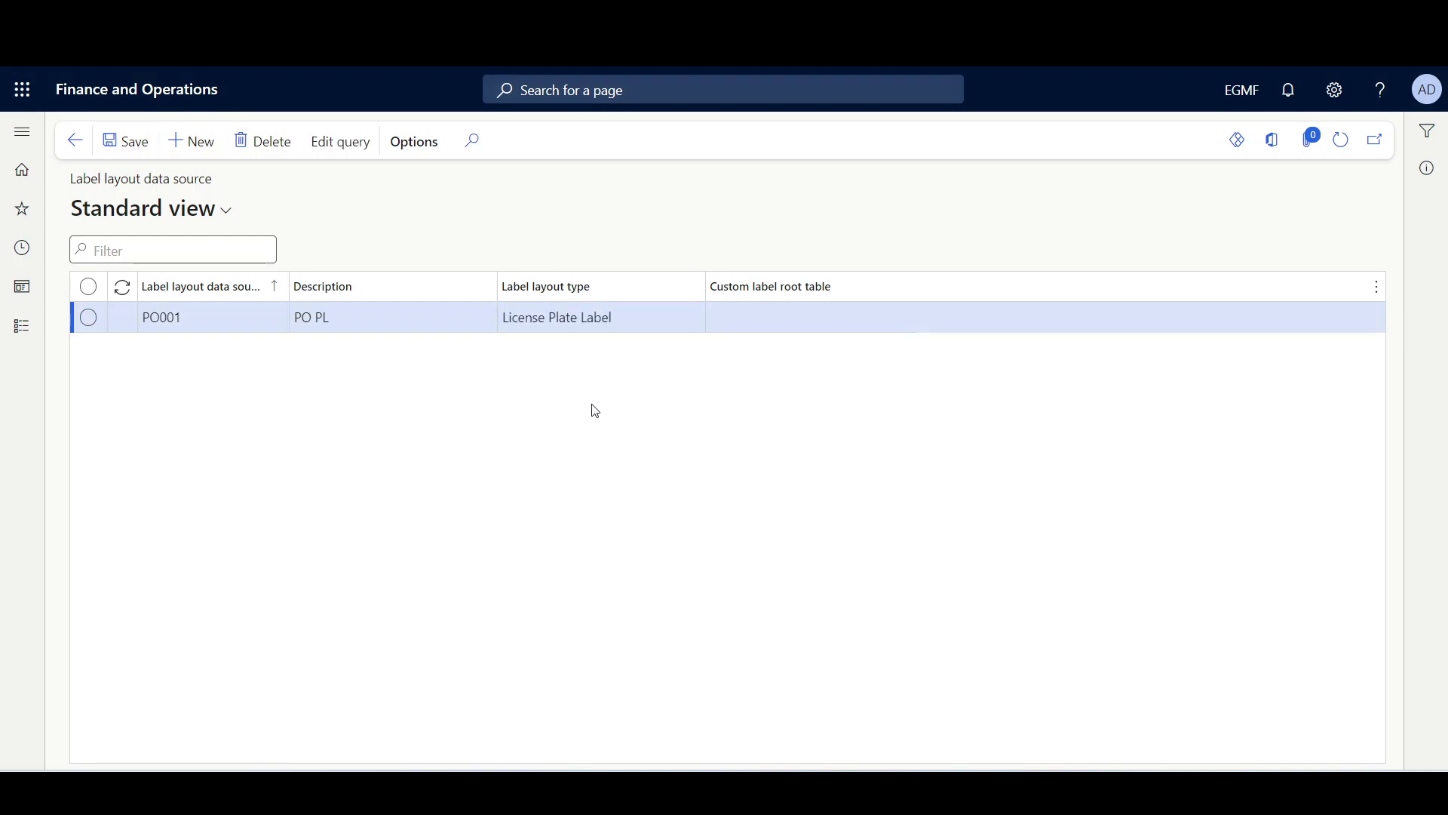
Open the query of data source PO001 and check which tables its range offers.
left_click(348, 140)
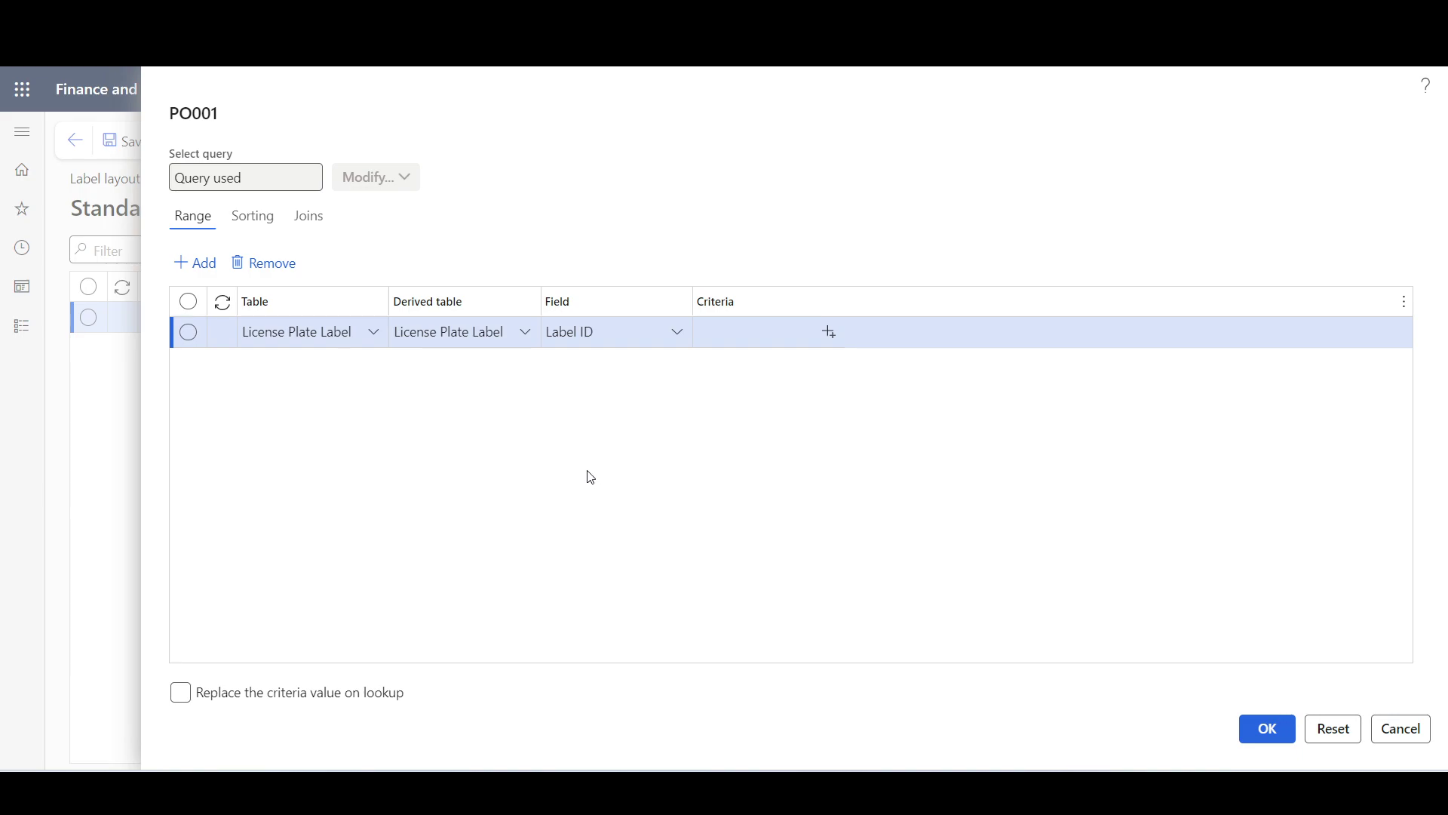
left_click(381, 344)
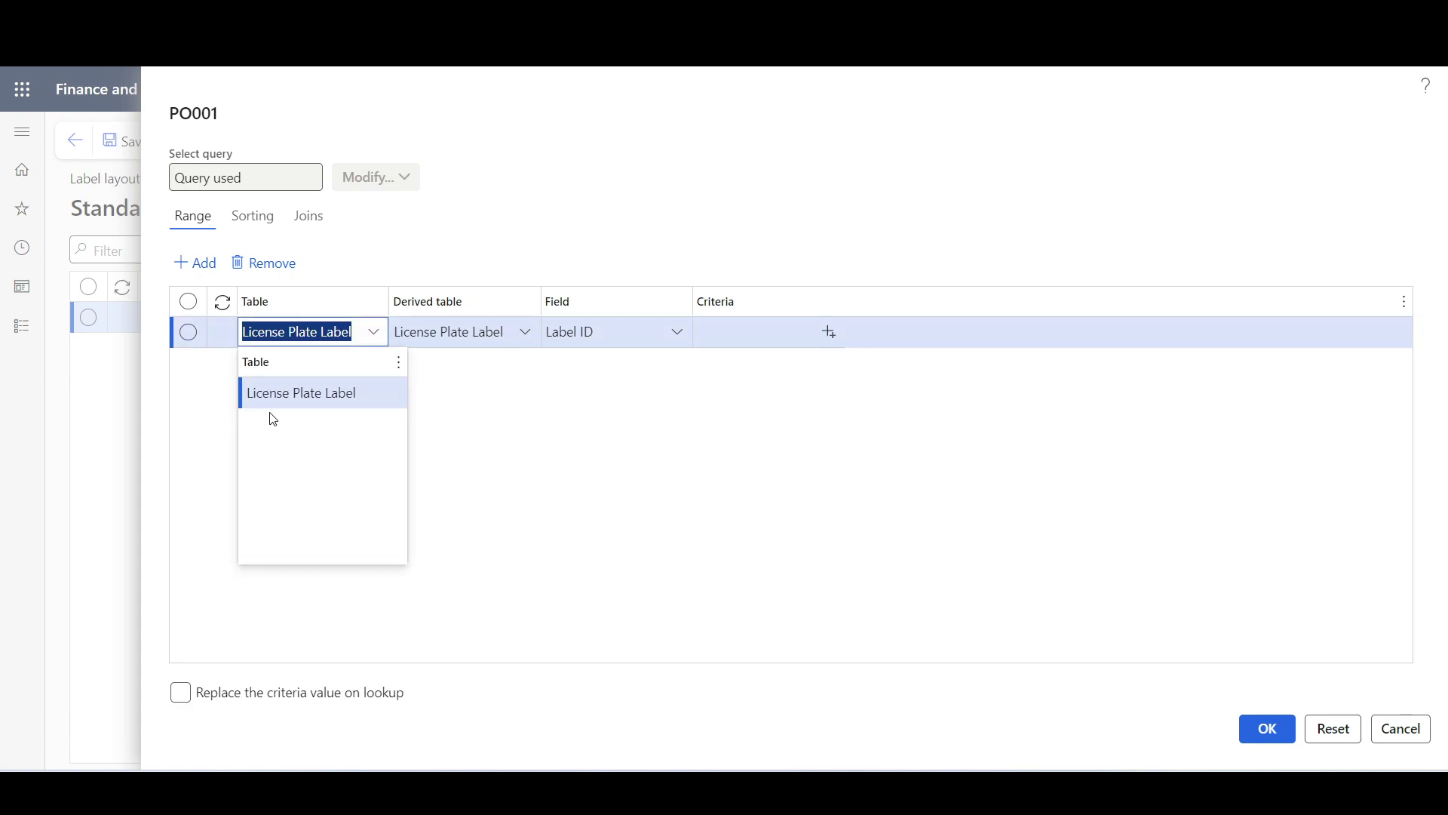
left_click(442, 420)
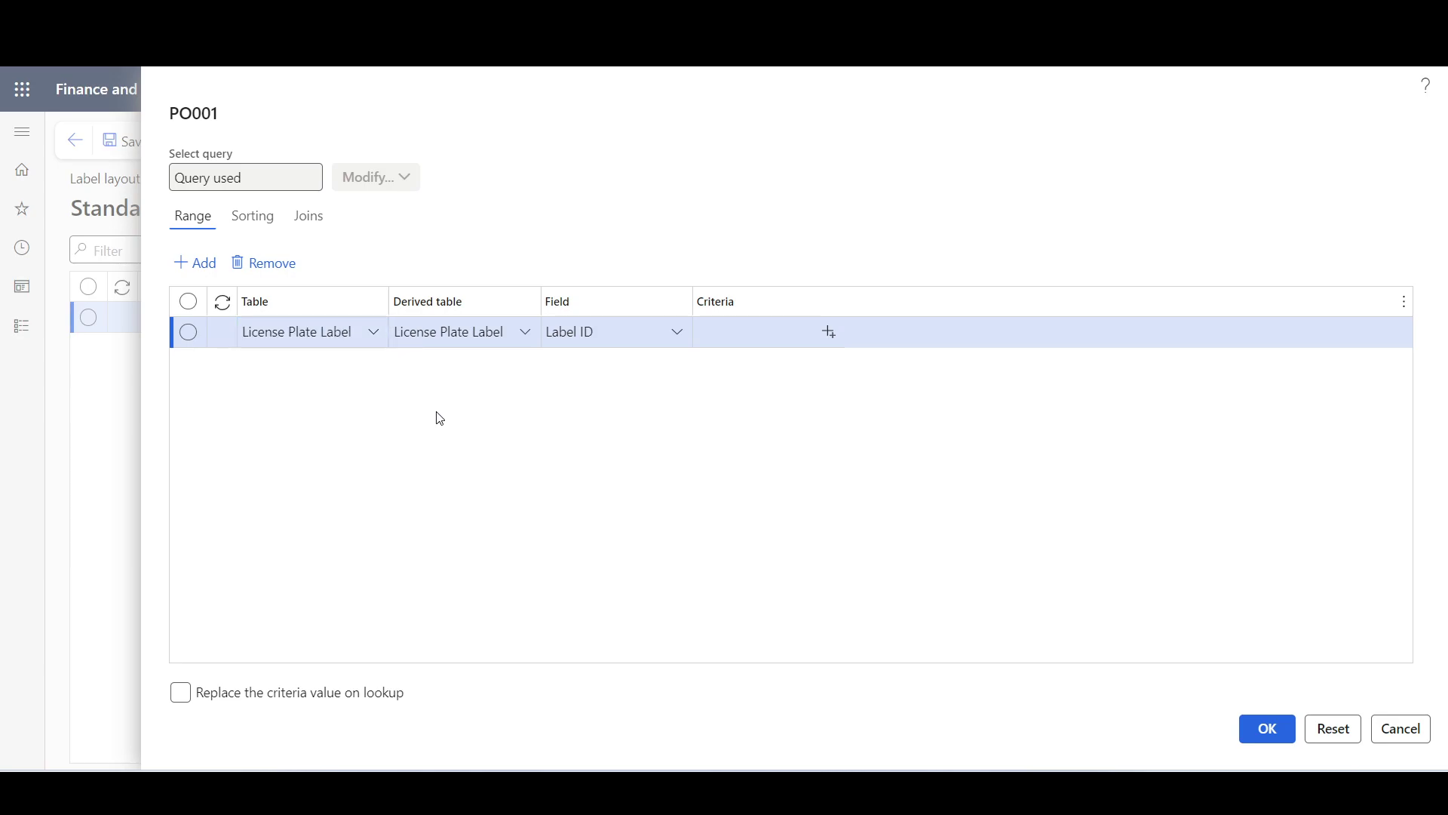
Join the Work (Work ID) table to License Plate Label in the query, filtering the detailed relations by "wo".
left_click(314, 228)
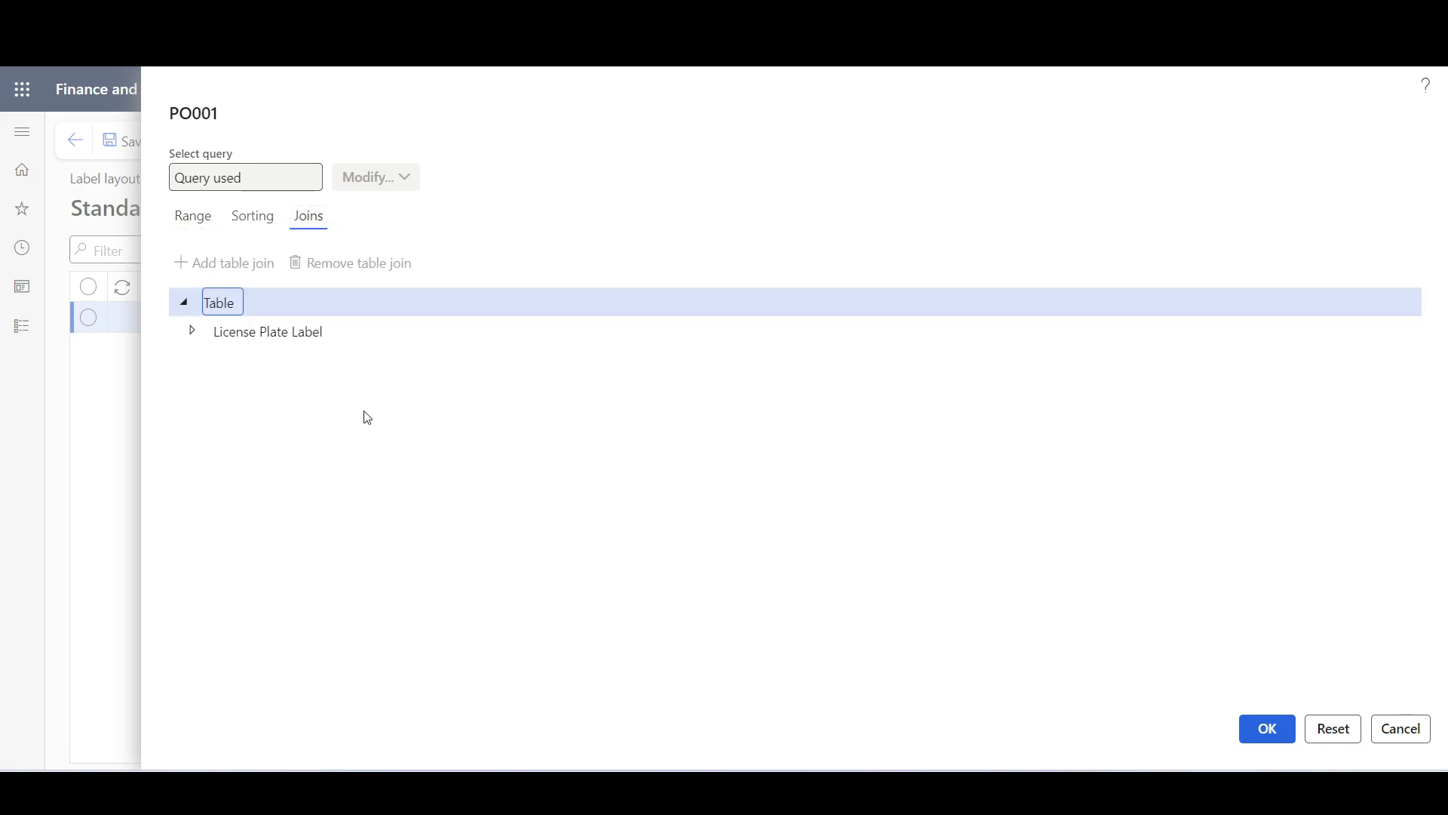
left_click(258, 326)
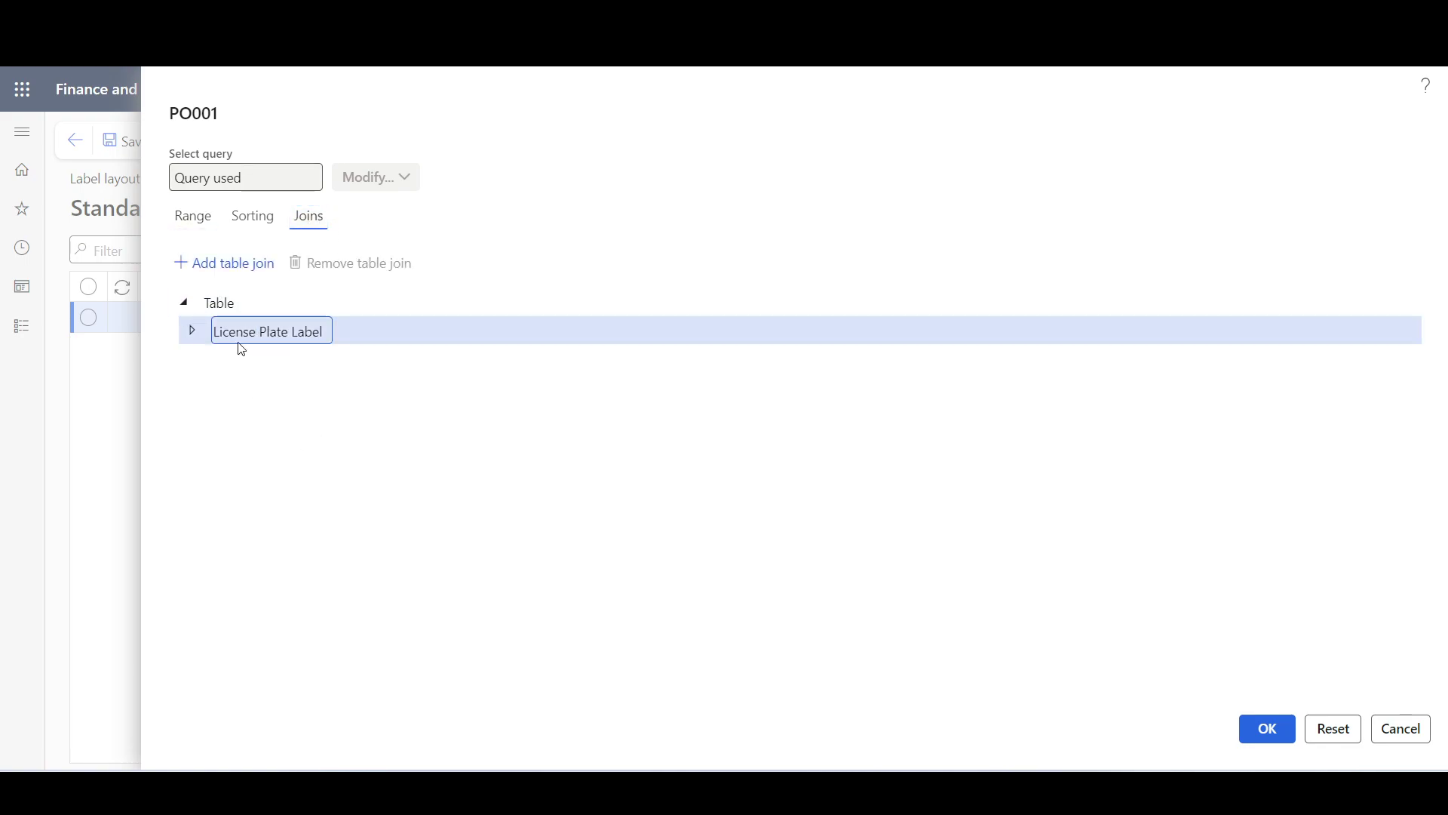
left_click(249, 263)
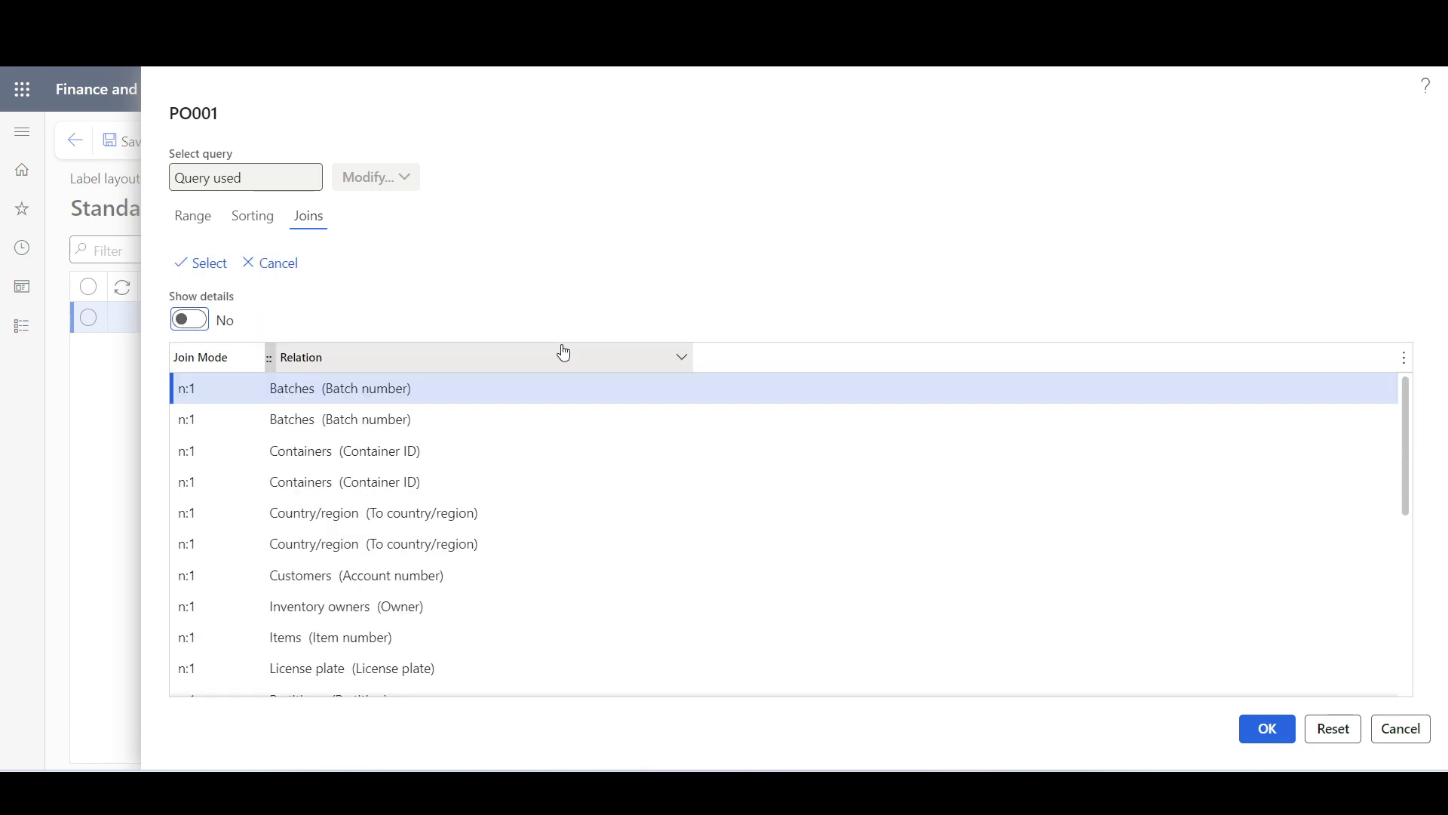
left_click(189, 319)
left_click(434, 356)
type("wo")
key("Return")
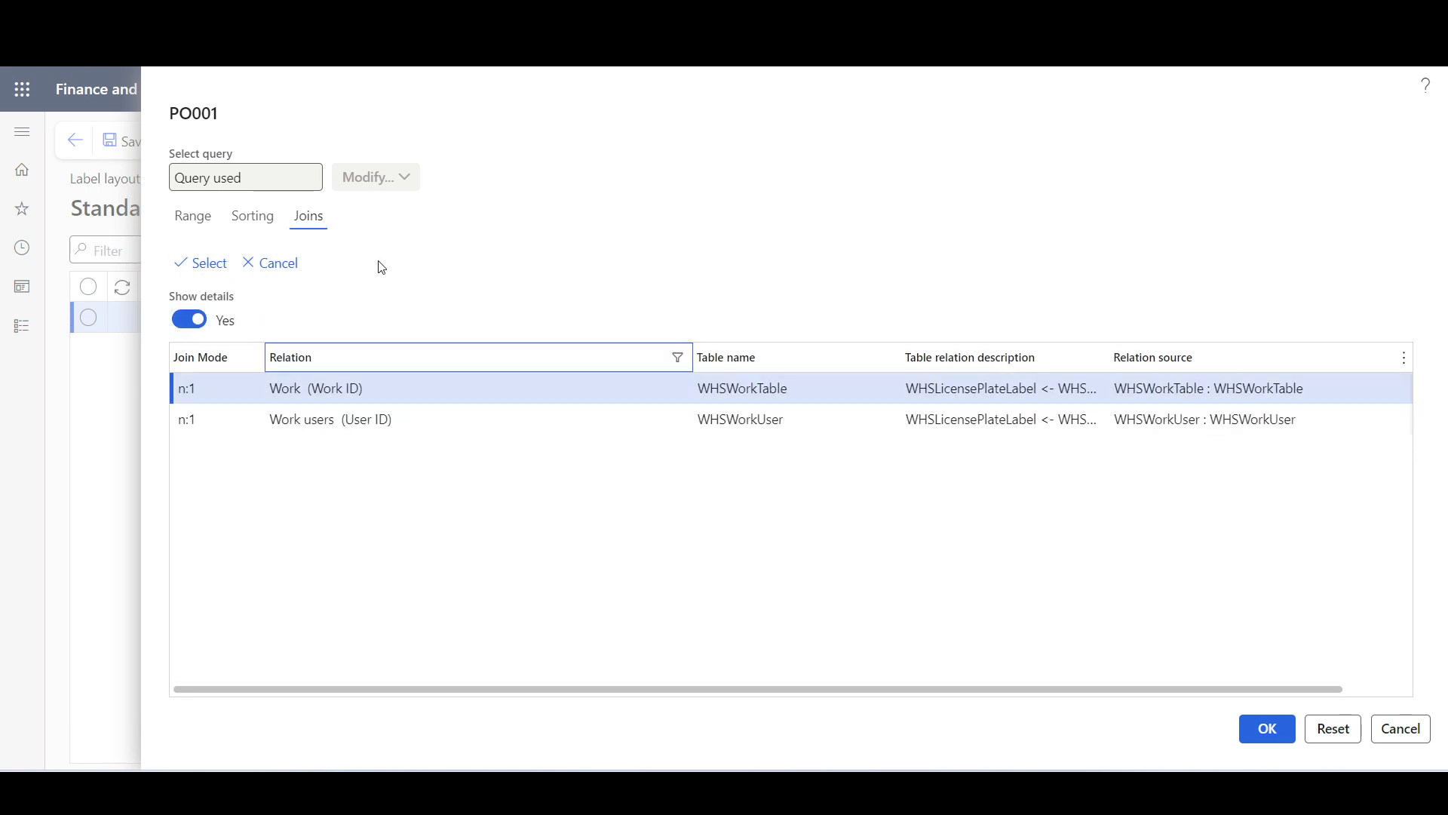
left_click(222, 265)
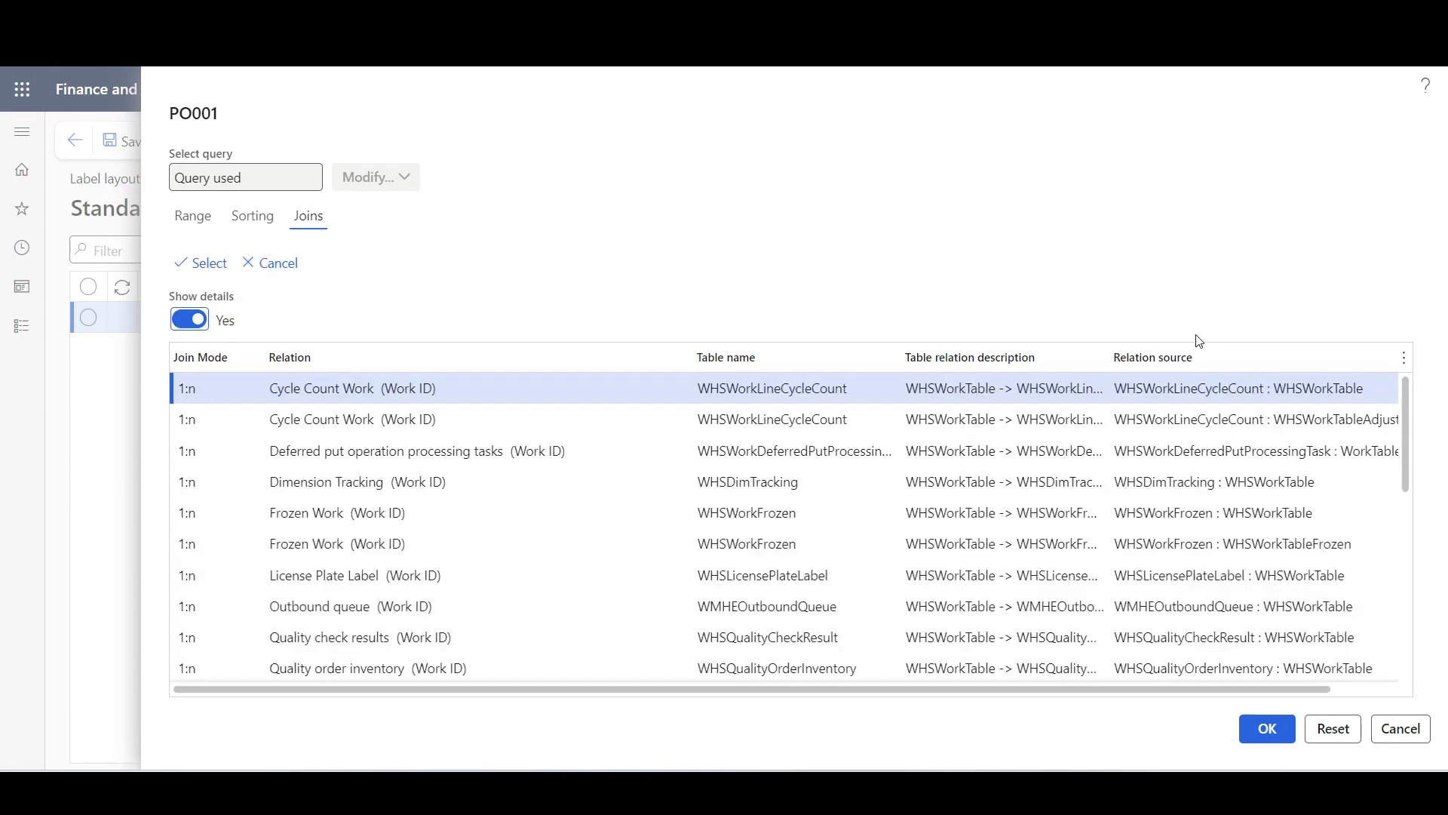
Join Purchase orders to the Work table using relation source PurchTable : PurchTable, and confirm the query.
left_click(1210, 349)
type("purchTable")
key("Return")
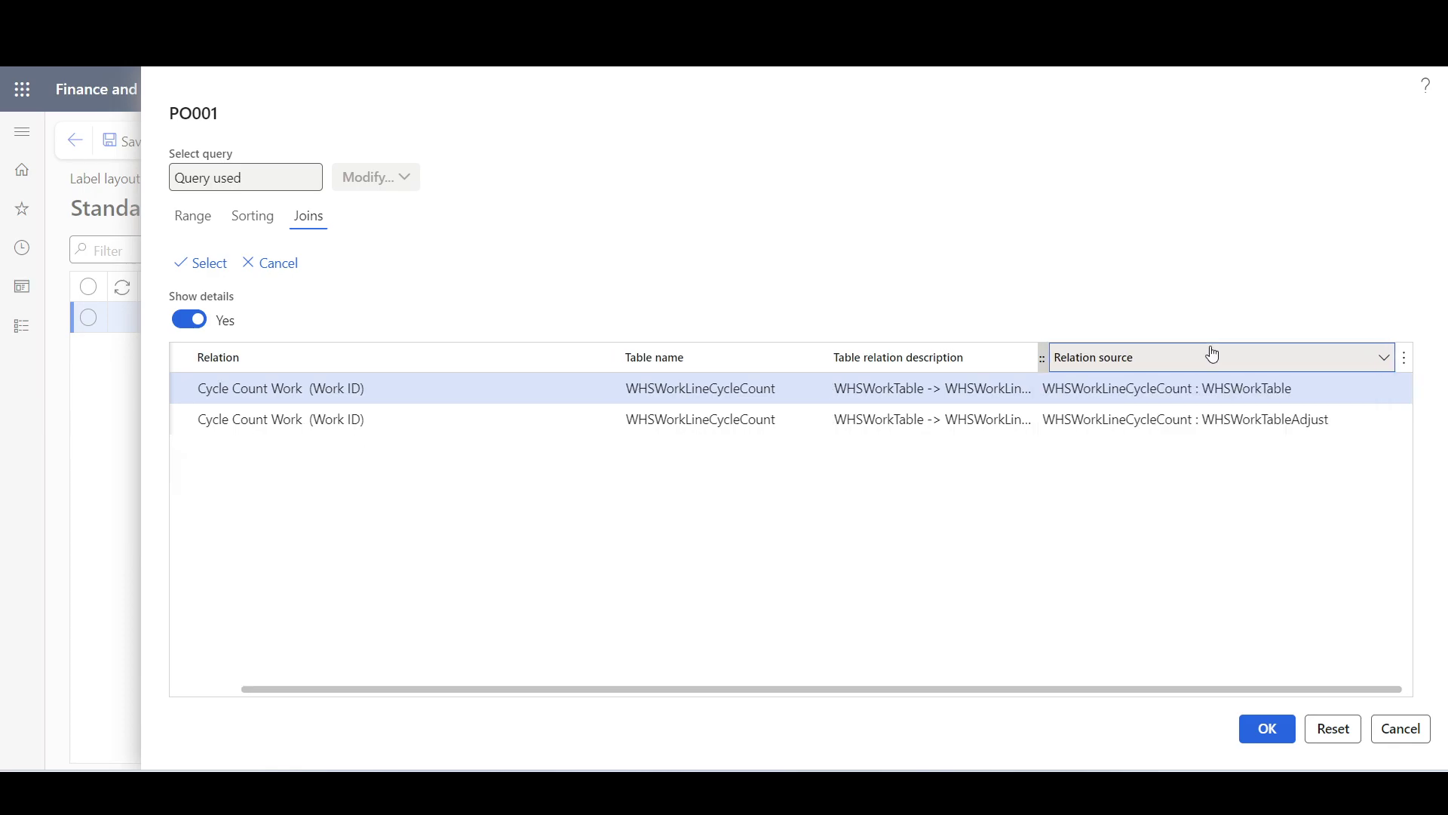
key("Down")
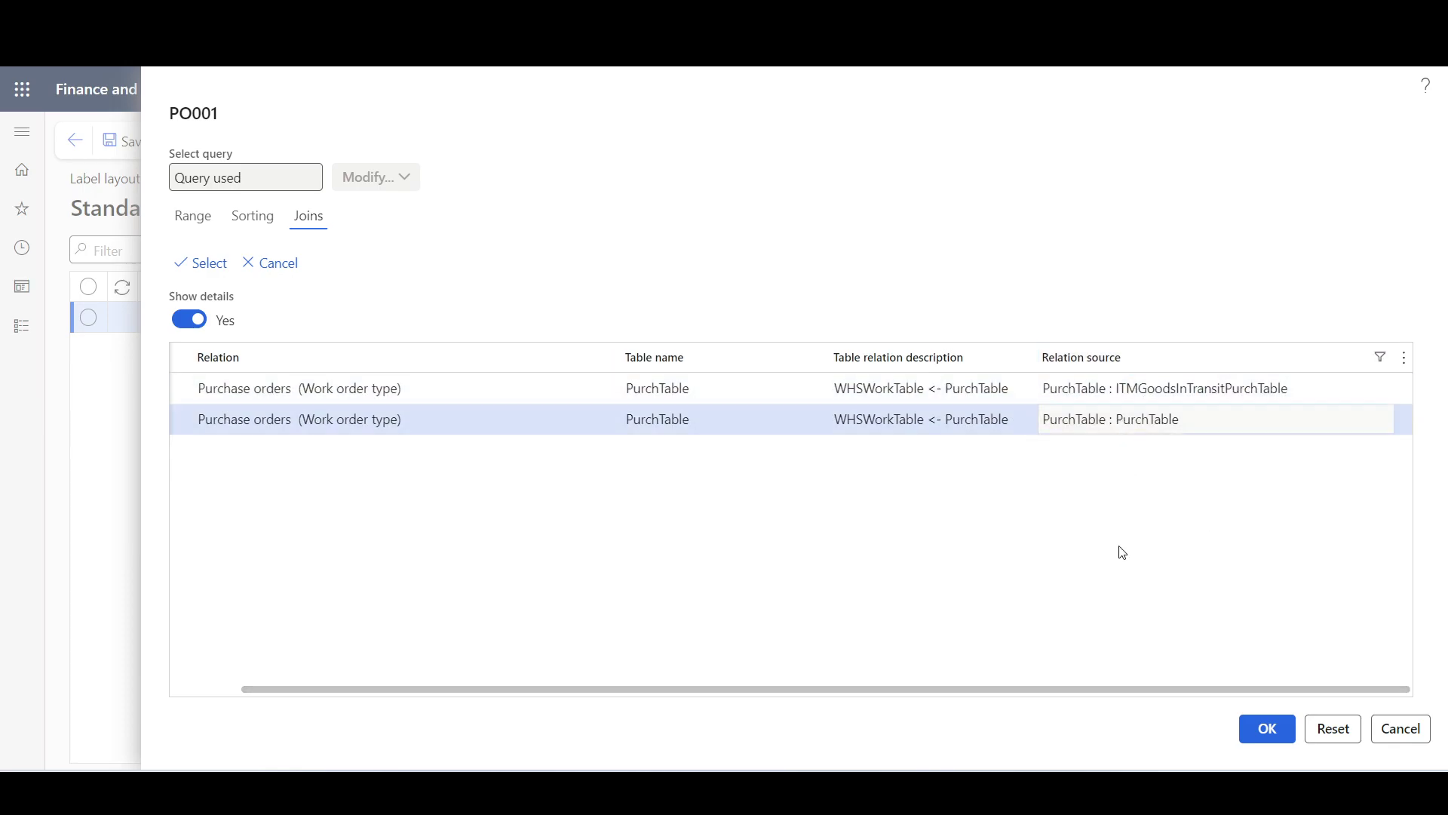
left_click_drag(1131, 690, 592, 640)
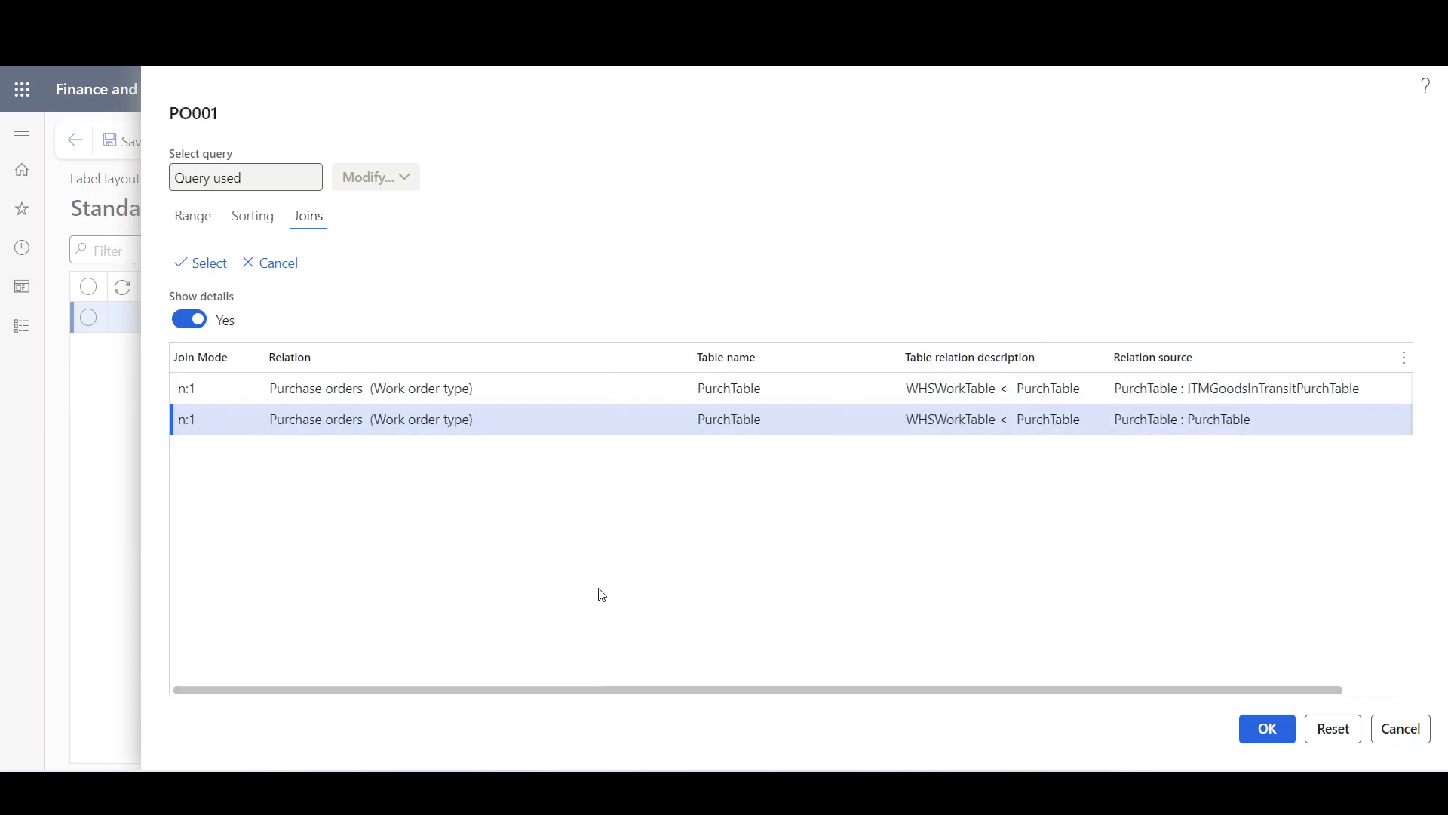
left_click(210, 264)
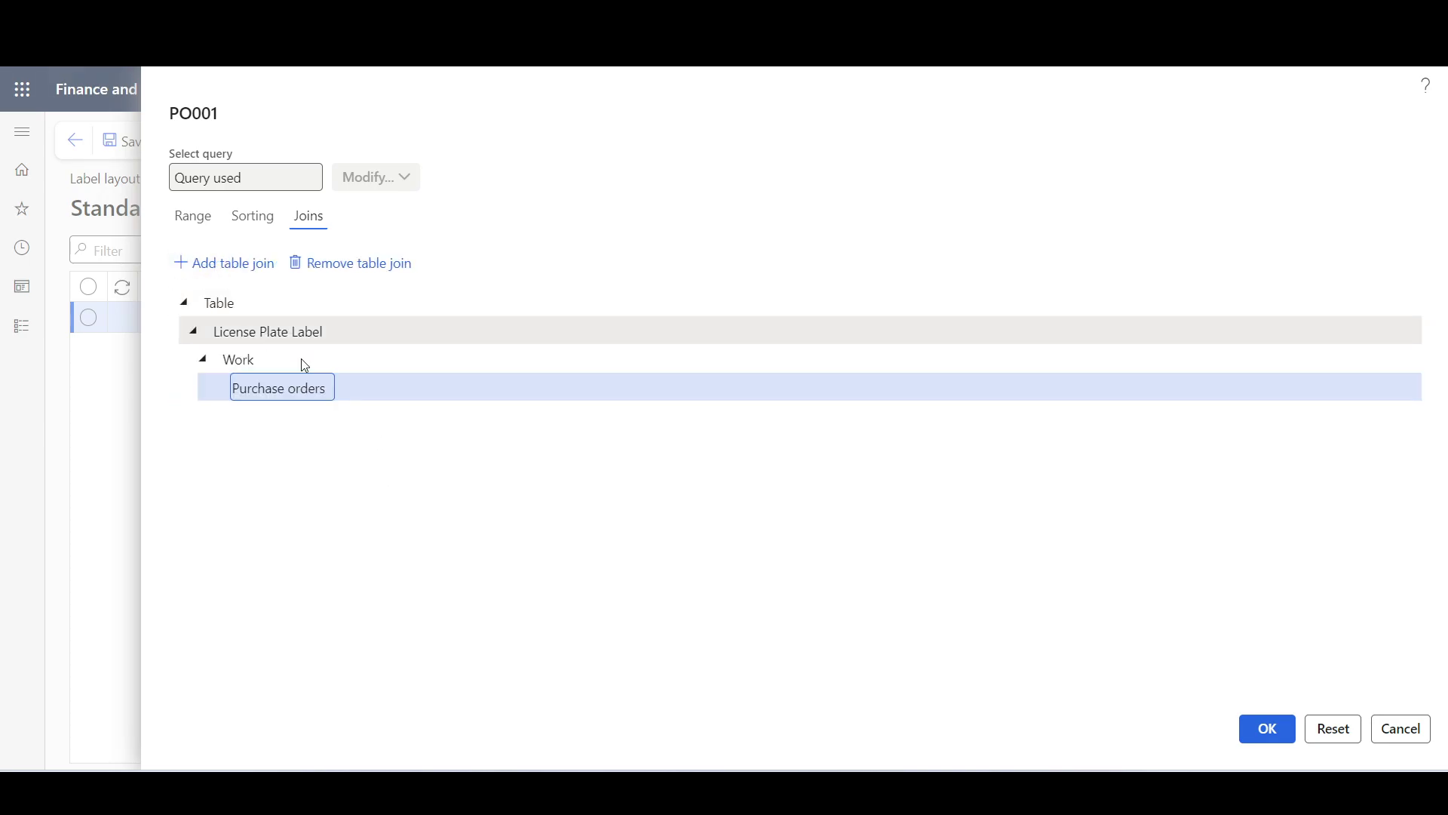
left_click(1267, 729)
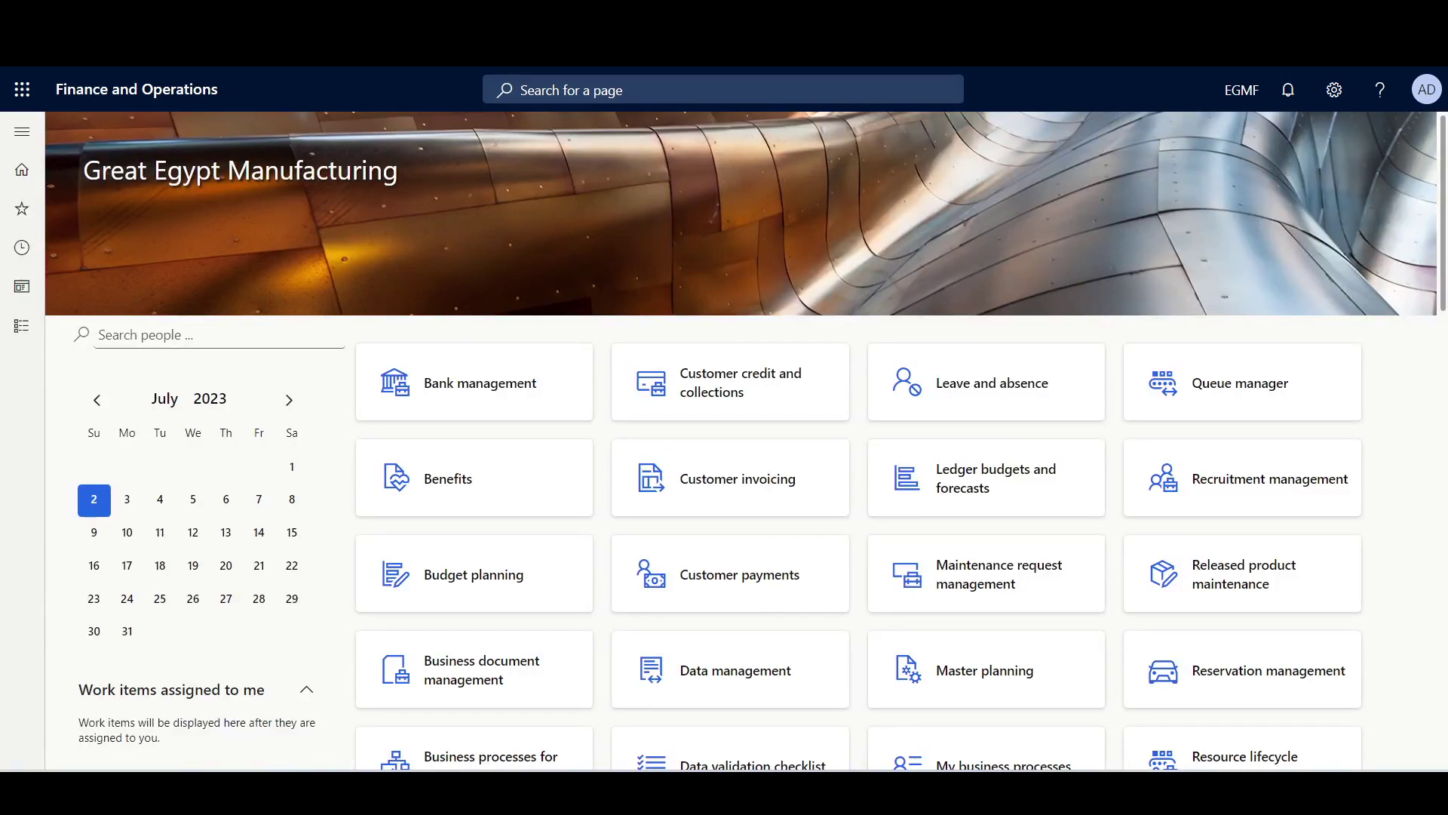
Open the Label layout setup of Warehouse management and set the label layout type to License Plate Label.
left_click(36, 133)
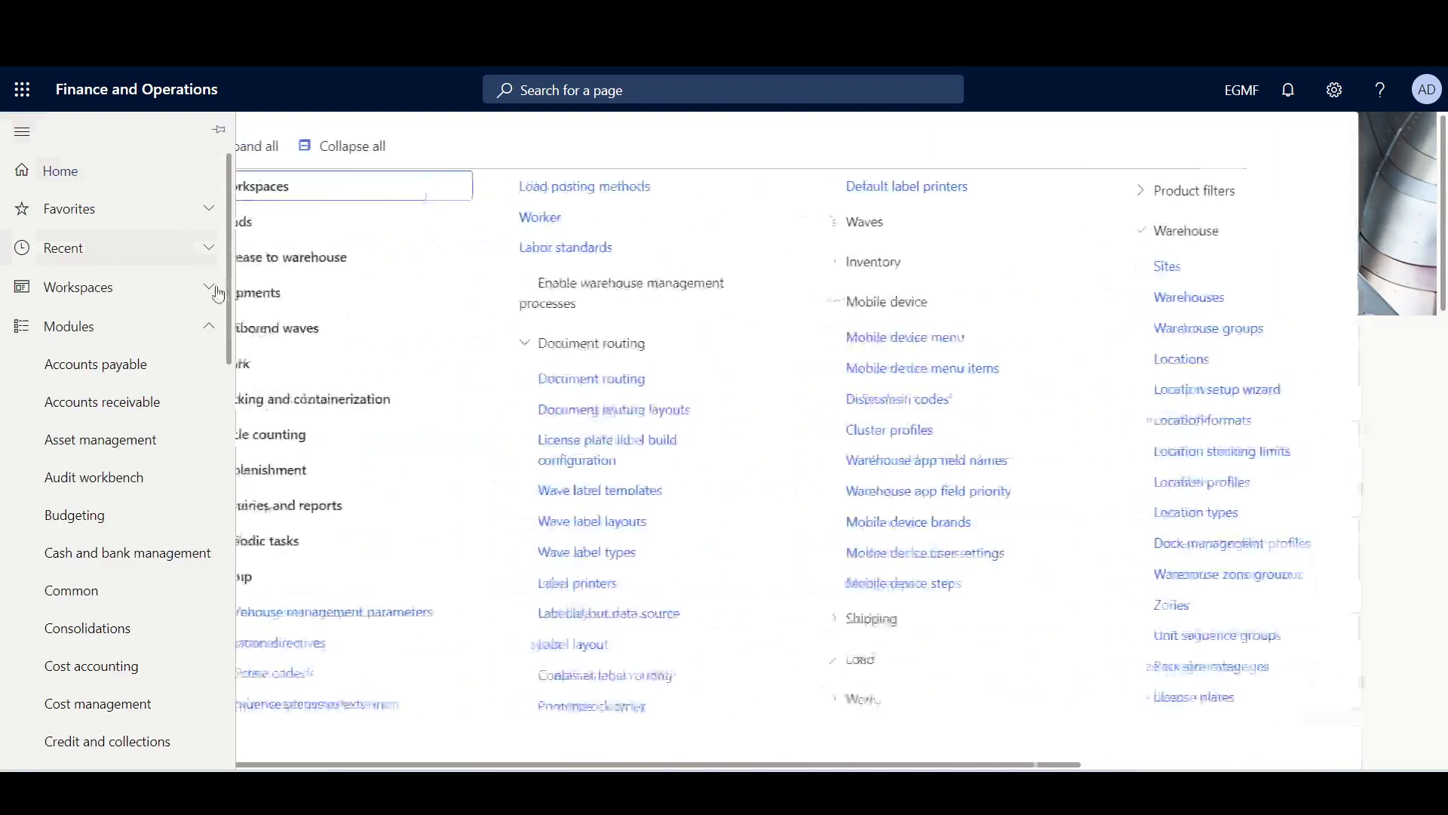
scroll(121, 528, "down", 10)
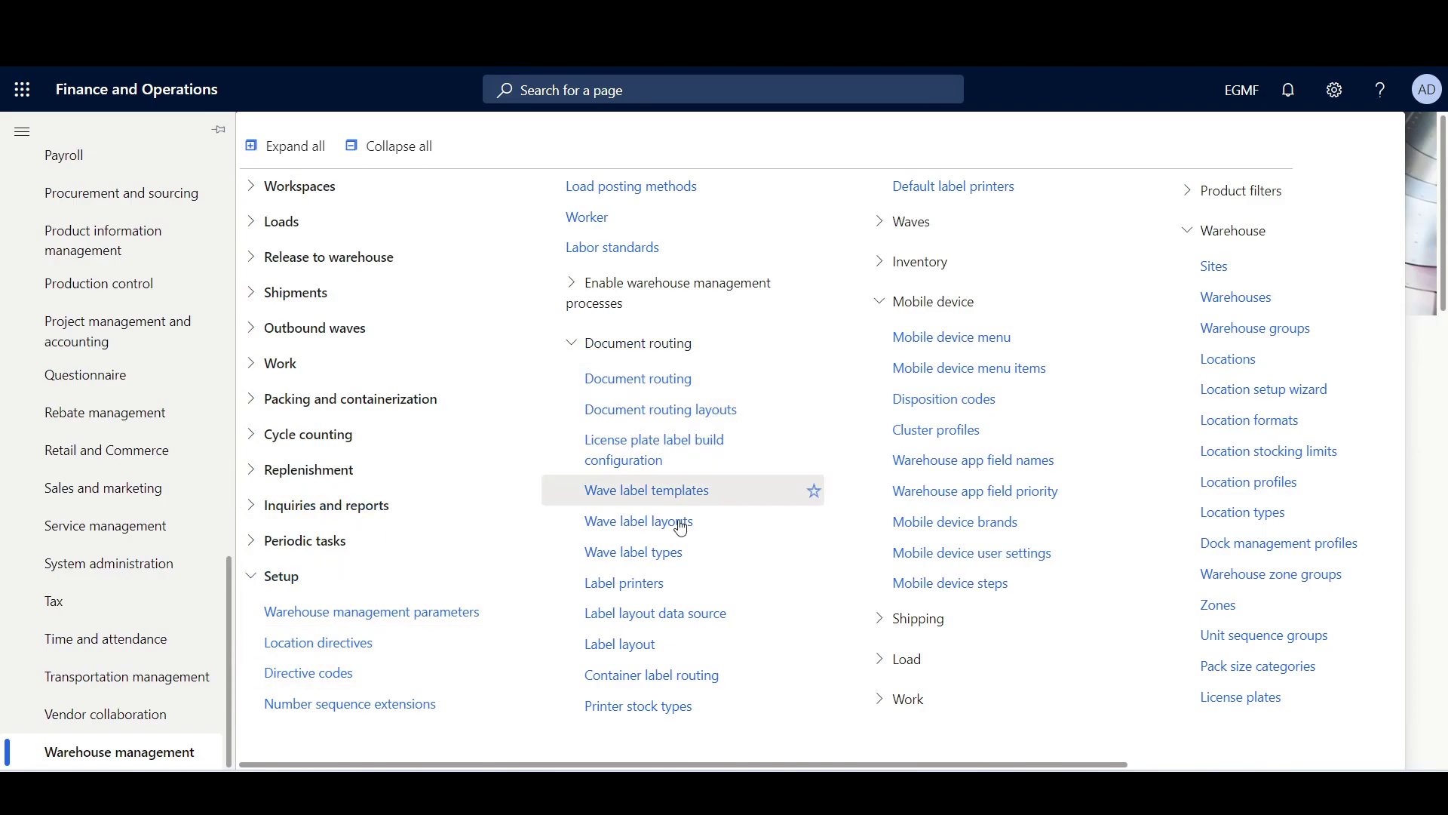
left_click(620, 643)
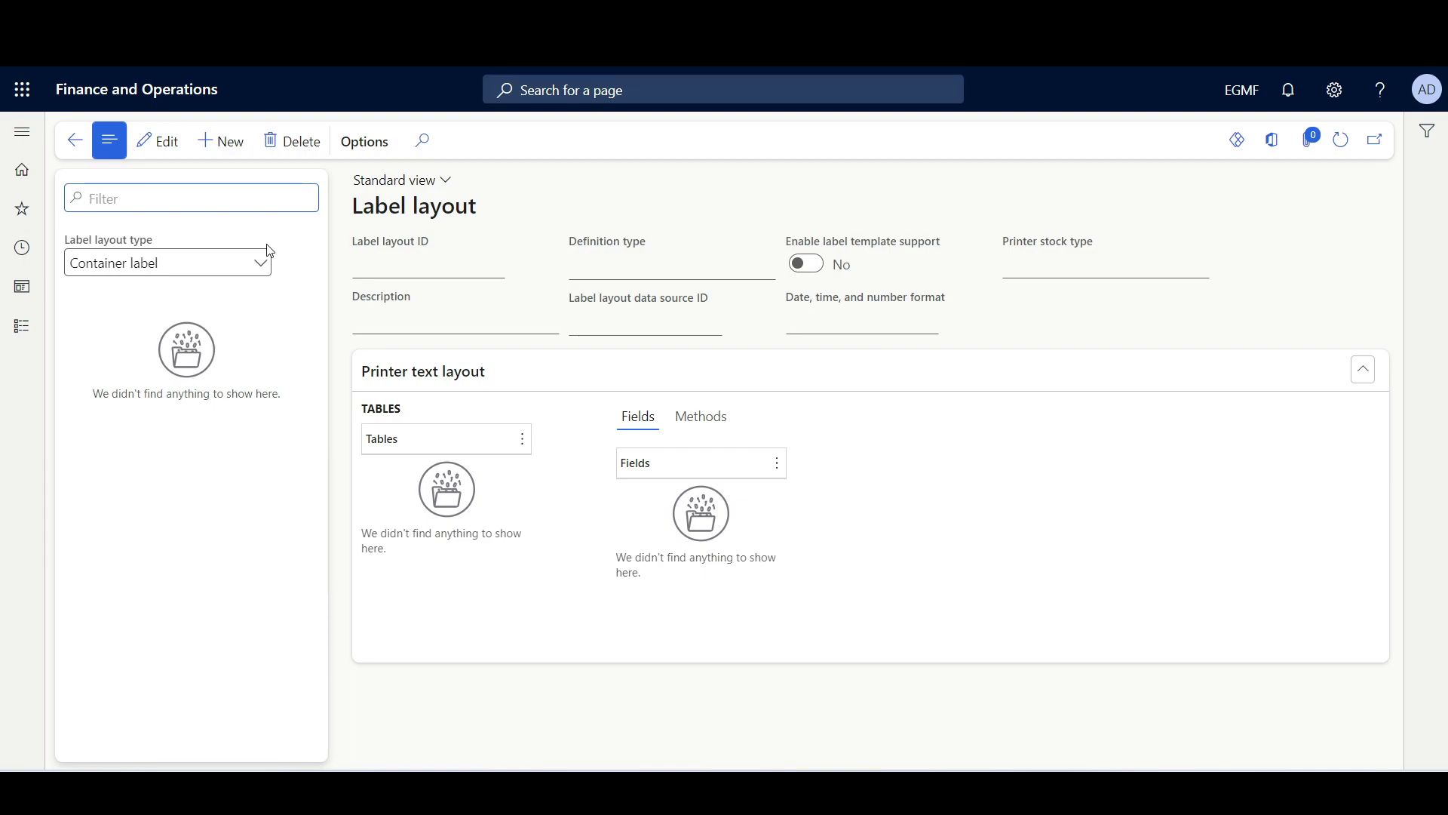
left_click(268, 260)
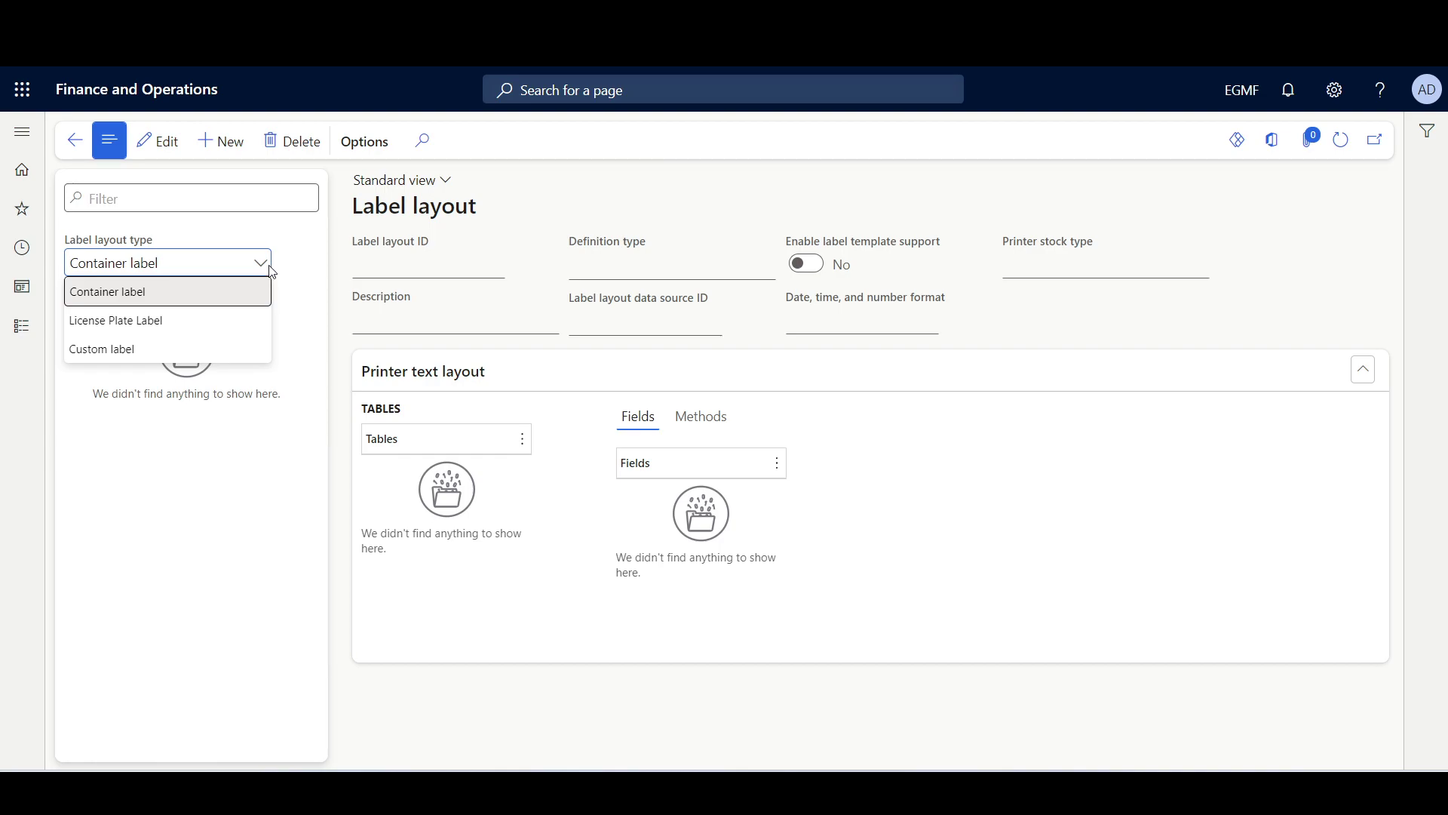
left_click(94, 332)
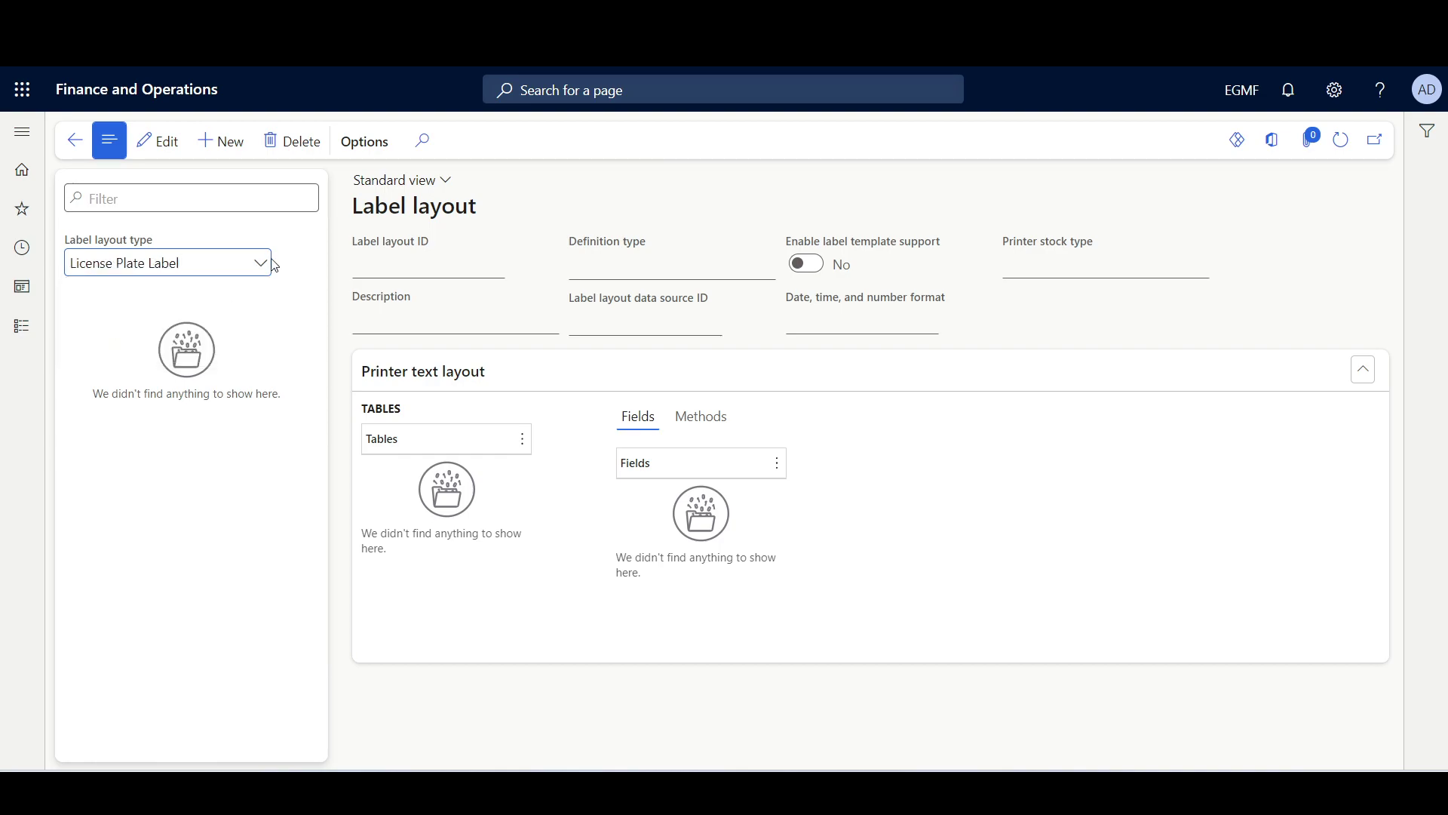
Create a label layout with ID "STD PO PL" and description "STD PO PL".
left_click(223, 144)
type("STD PO PL")
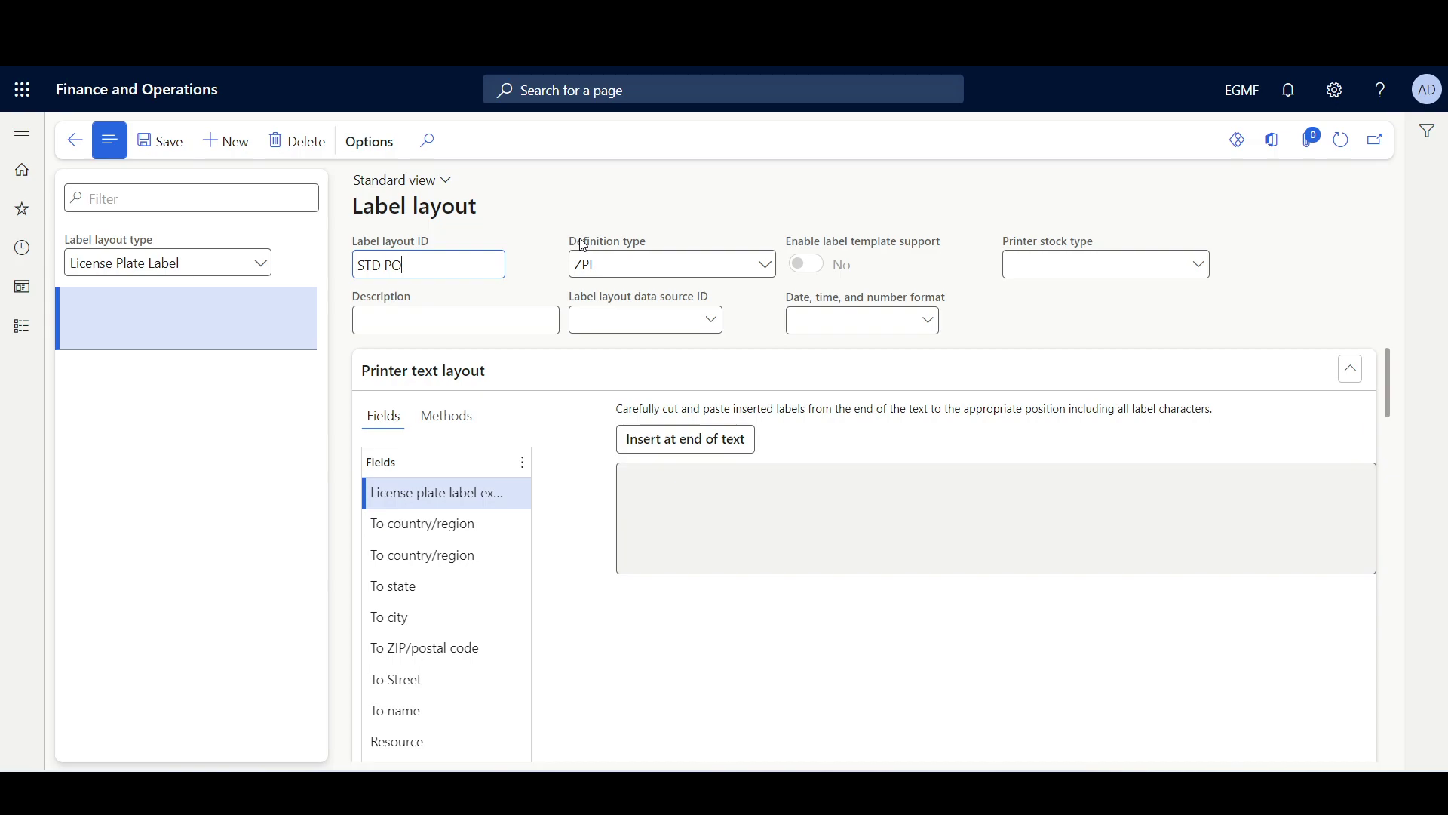
key("Tab")
type("STD PO")
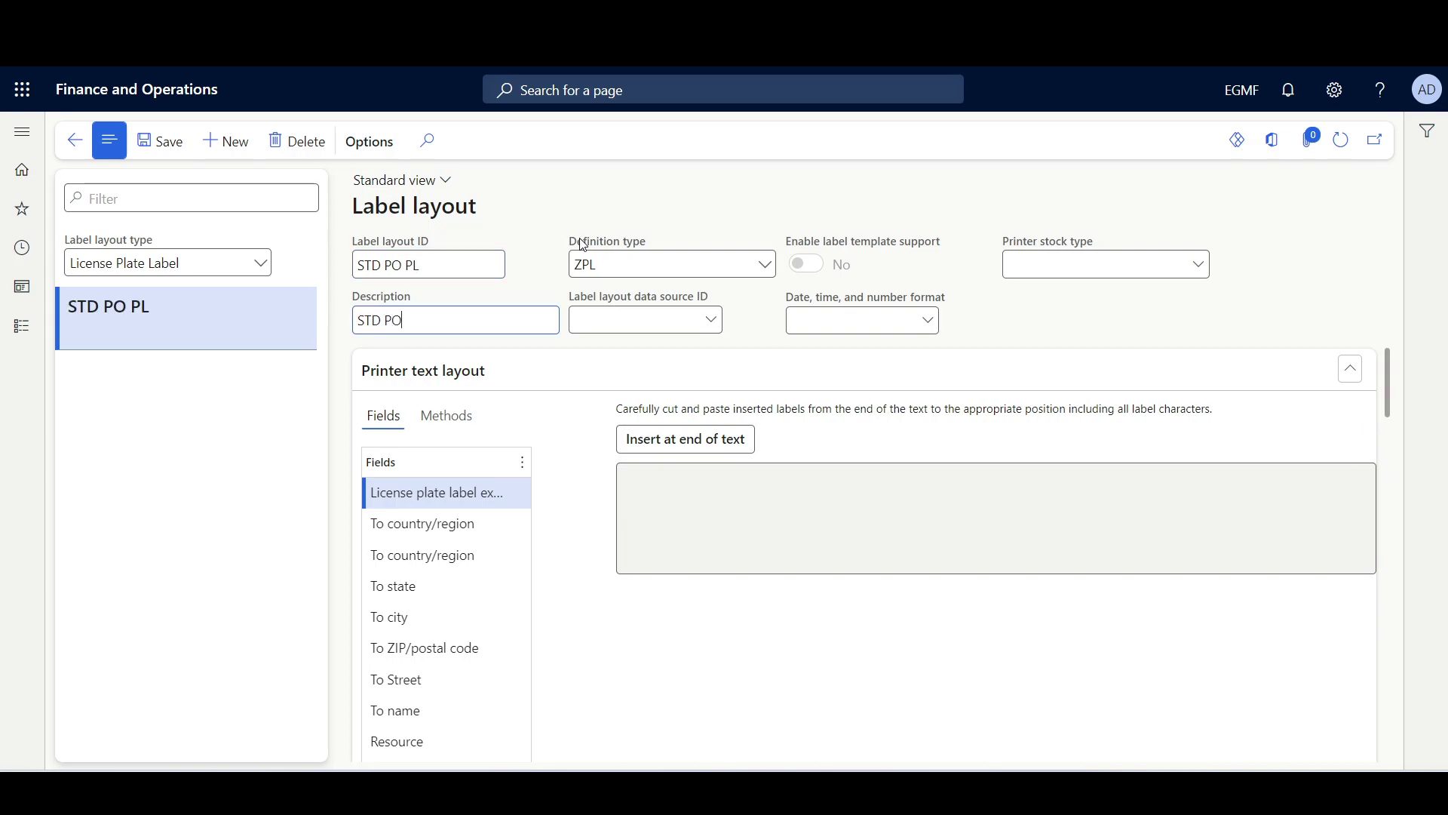
type(" PL")
Assign data source PO001 to the label layout and save it after checking the available date, time, and number formats.
left_click(709, 320)
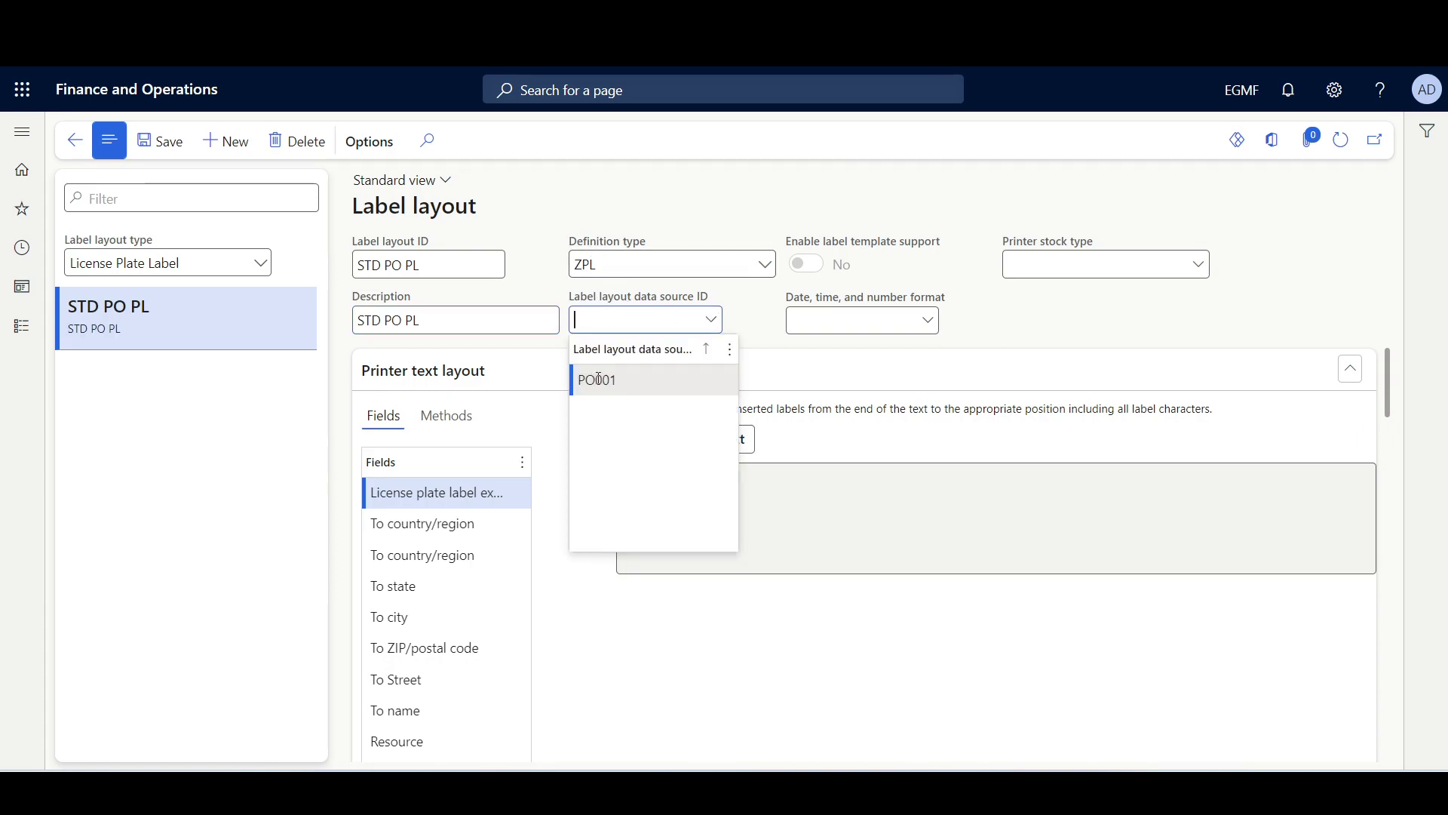
left_click(599, 380)
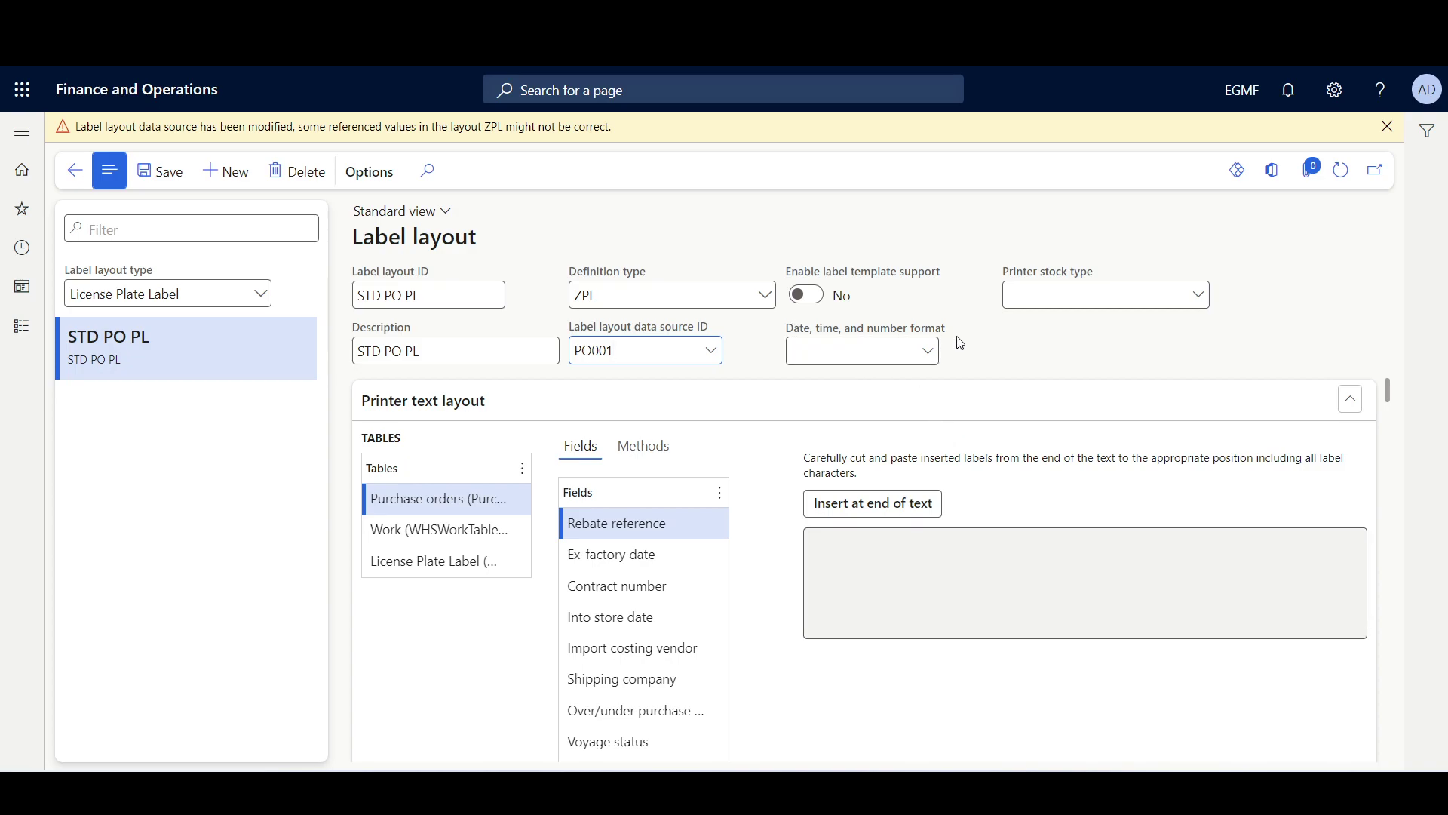
left_click(929, 352)
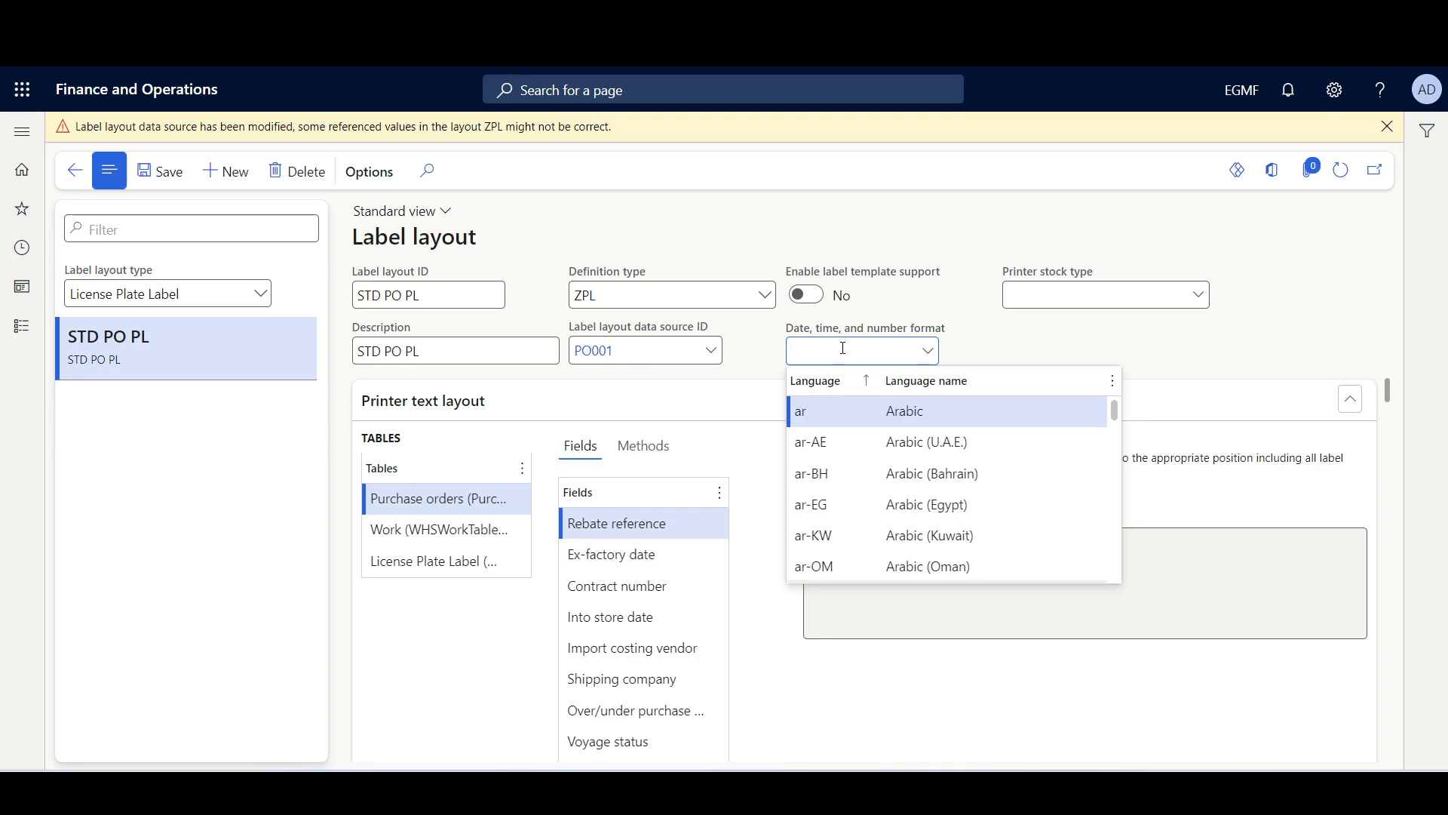
left_click(980, 337)
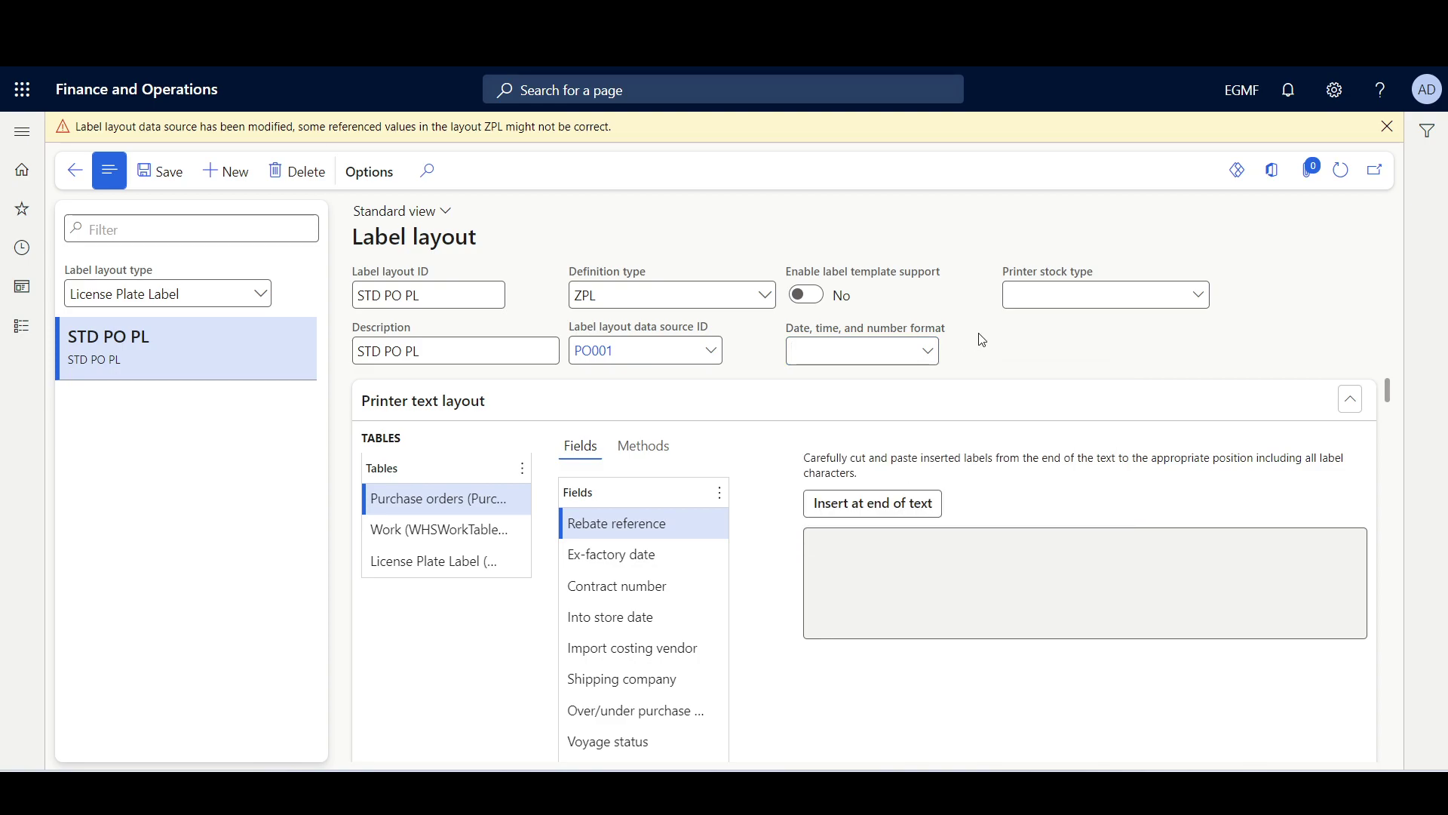
left_click(162, 172)
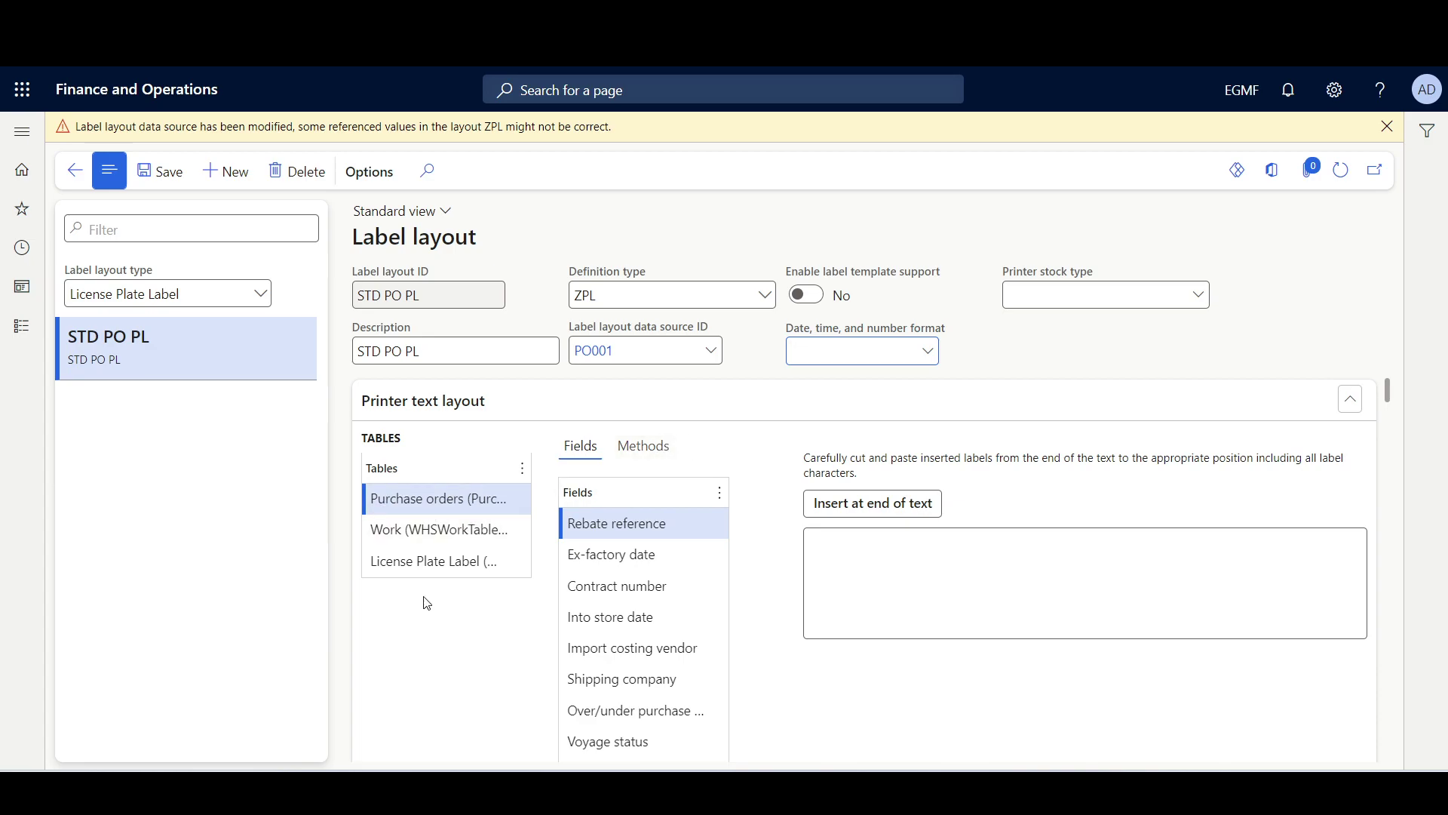
Paste the prepared ZPL code into the printer text layout of STD PO PL and save the label layout.
left_click(879, 555)
key("ctrl+v")
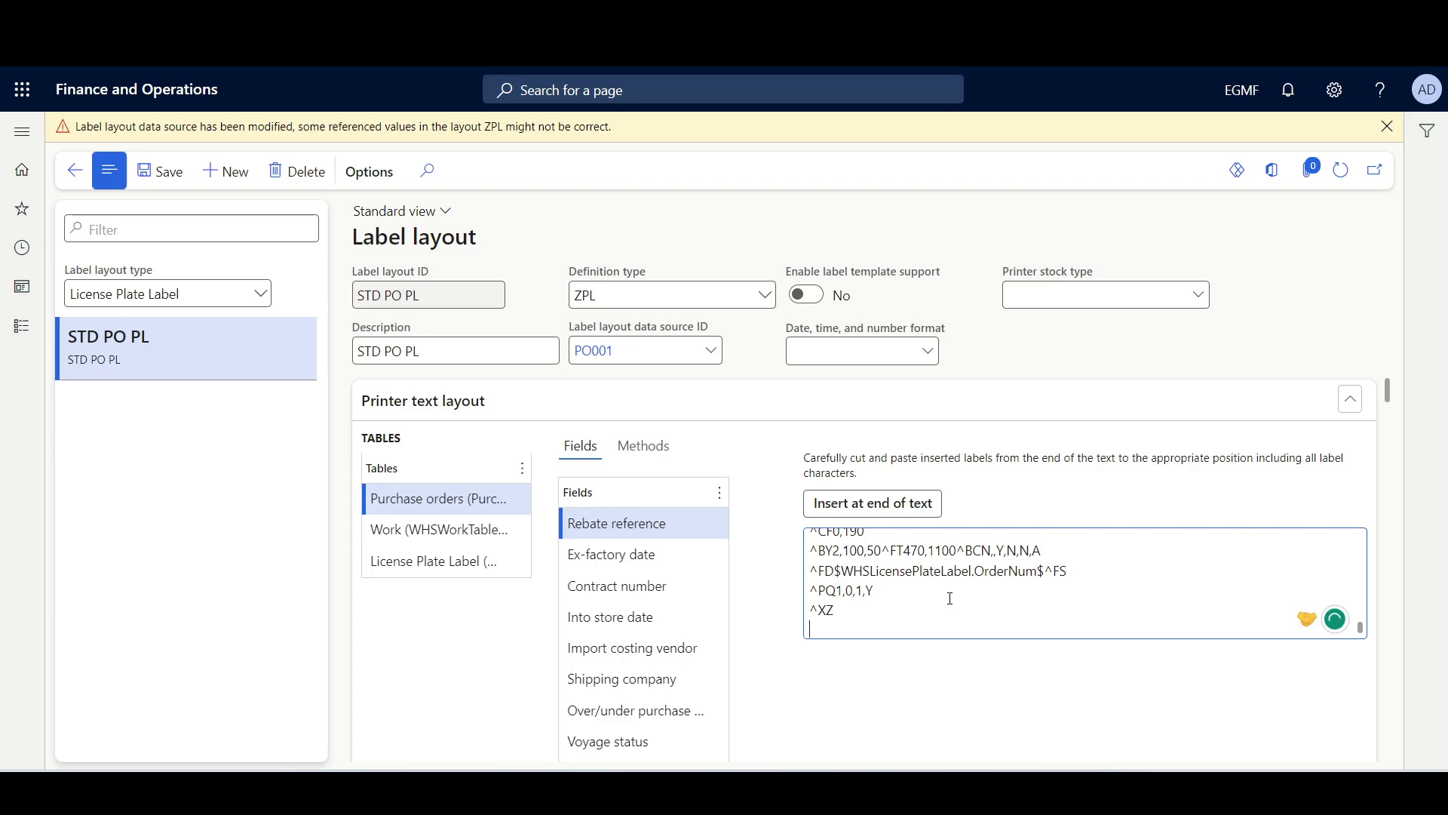
left_click(156, 177)
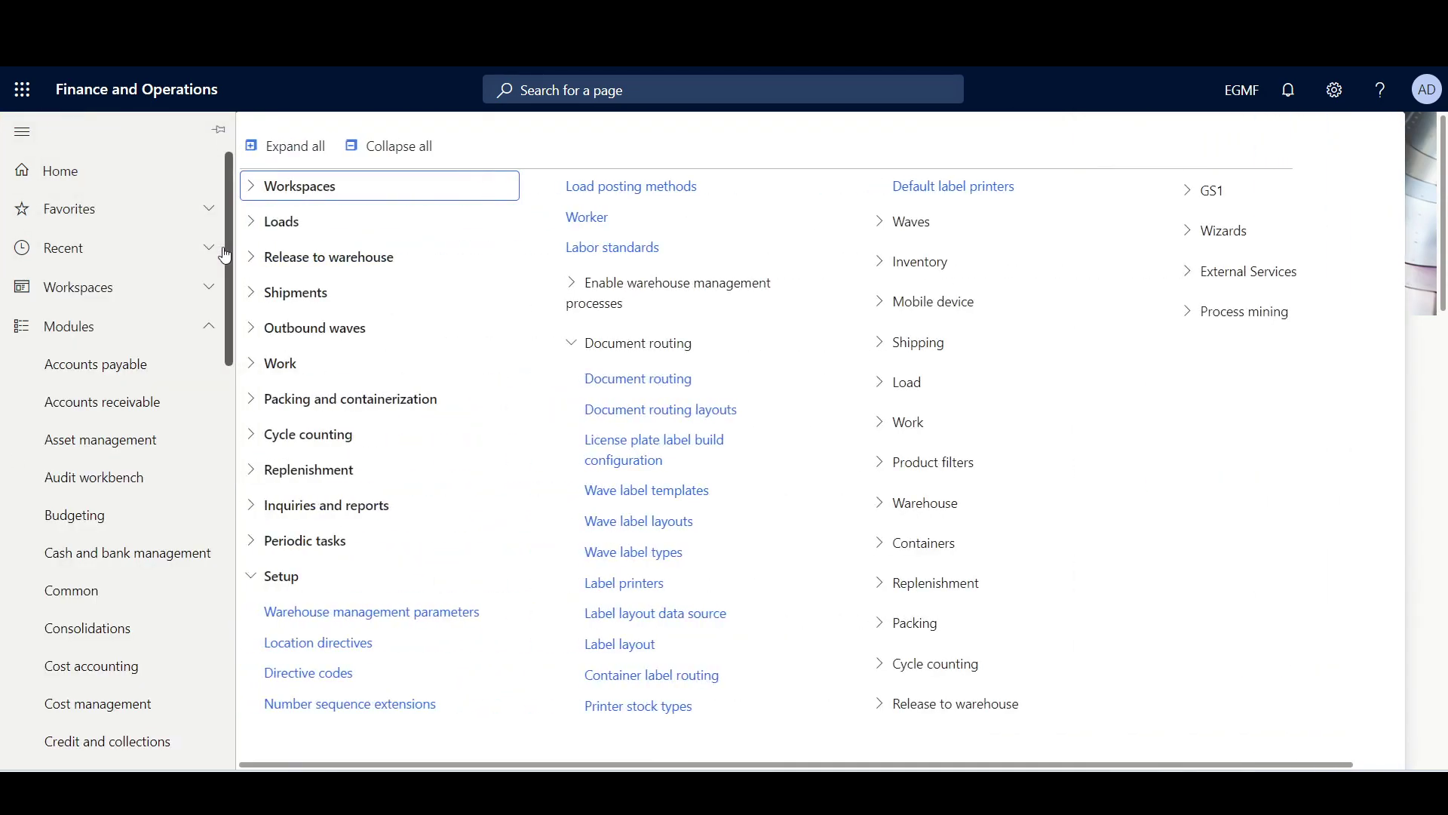
In the Document routing setup, add Local ZPL printer with label layout STD PO PL to the Standard PO layout record and save.
left_click_drag(224, 255, 206, 661)
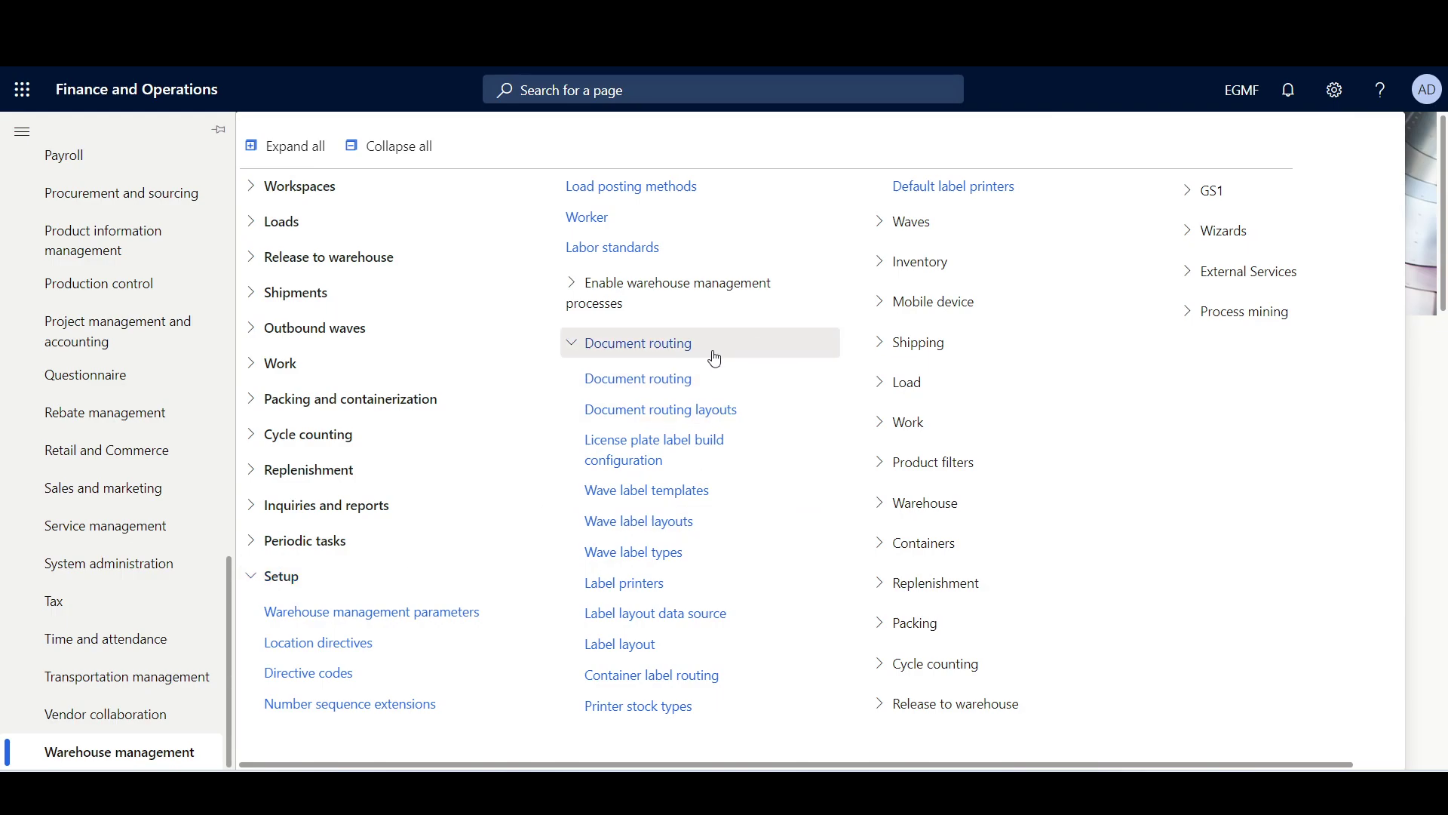
left_click(682, 378)
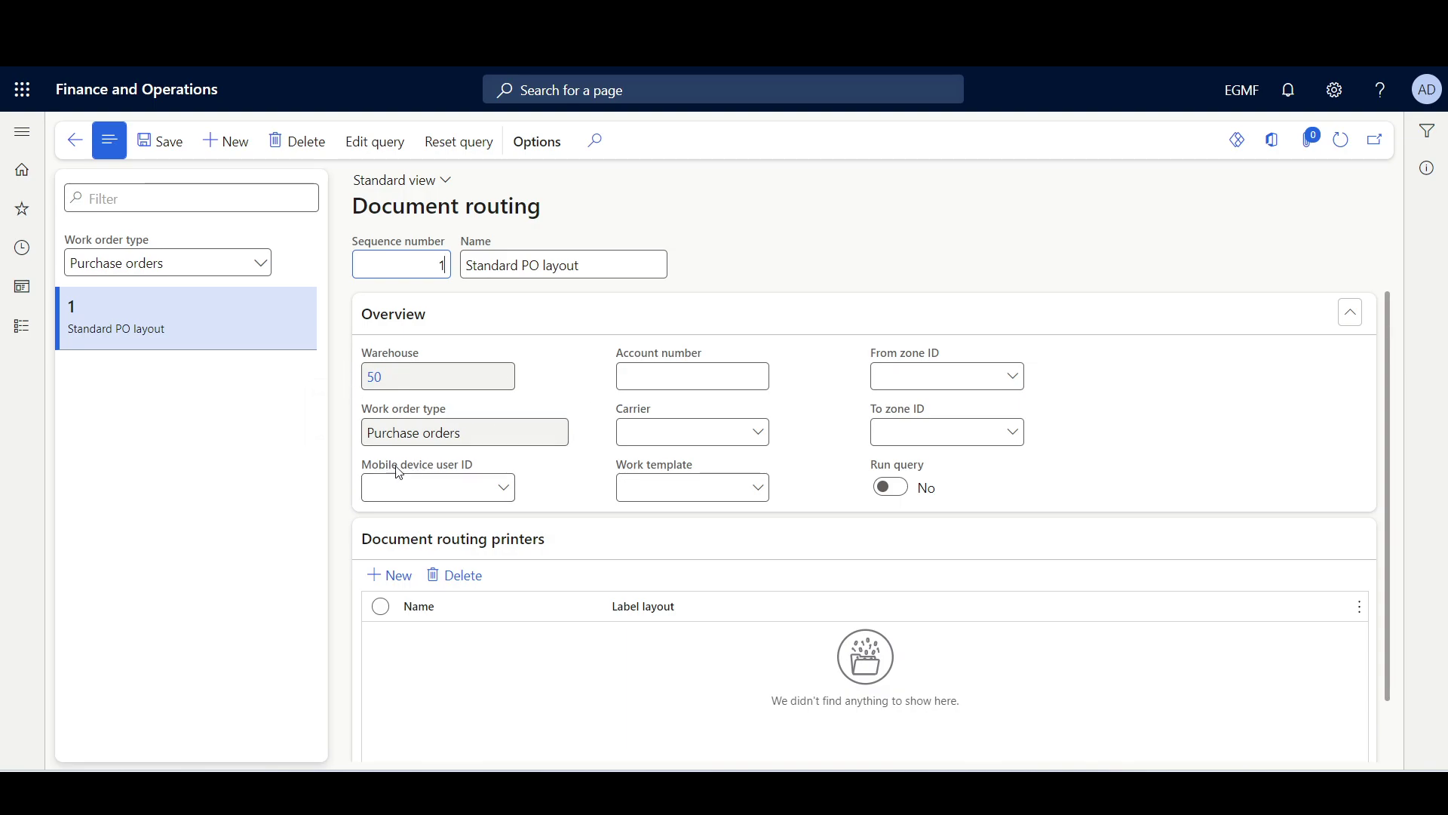
mouse_move(439, 478)
left_click(392, 576)
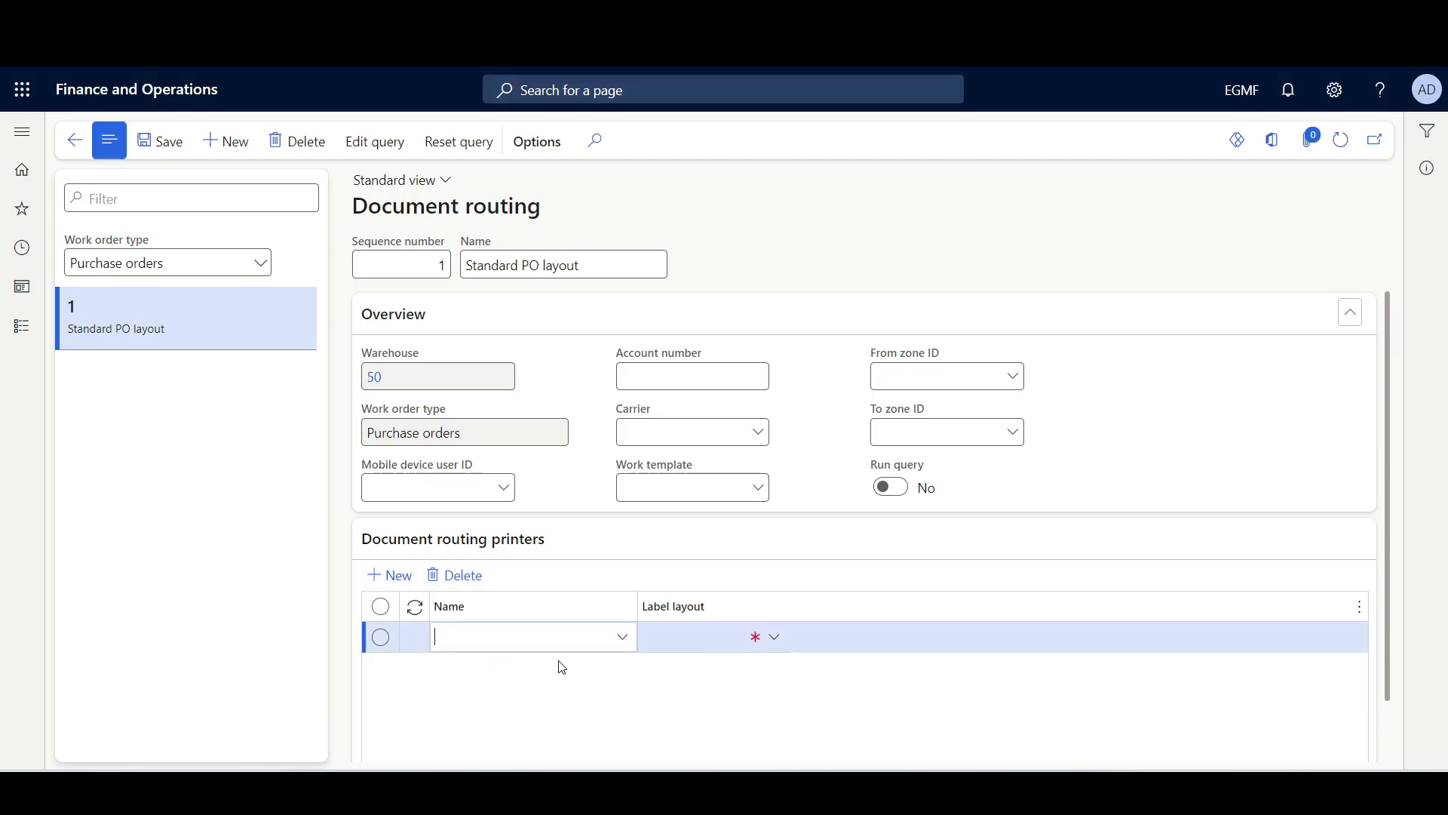
left_click(550, 637)
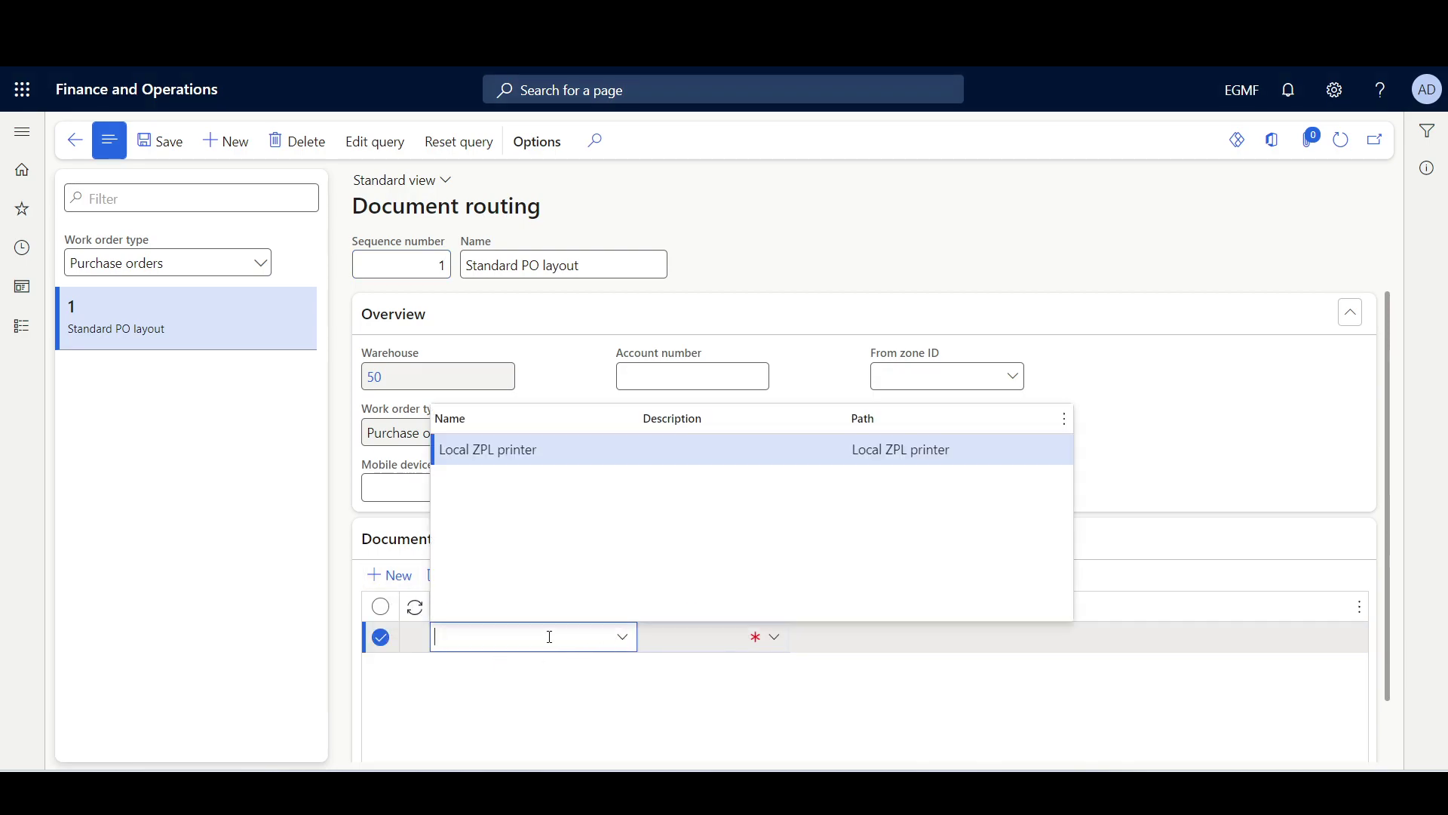
left_click(487, 451)
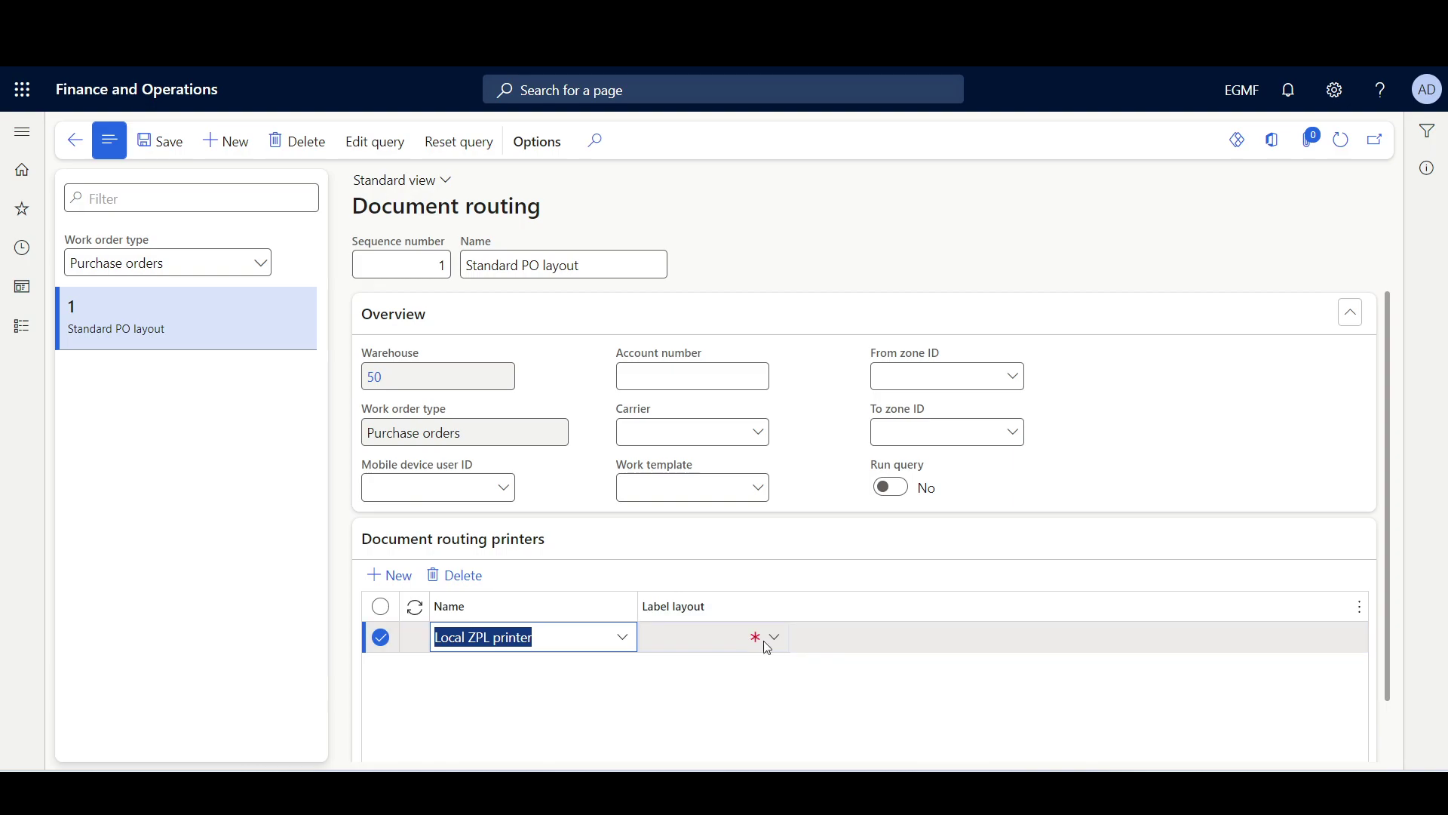
left_click(776, 639)
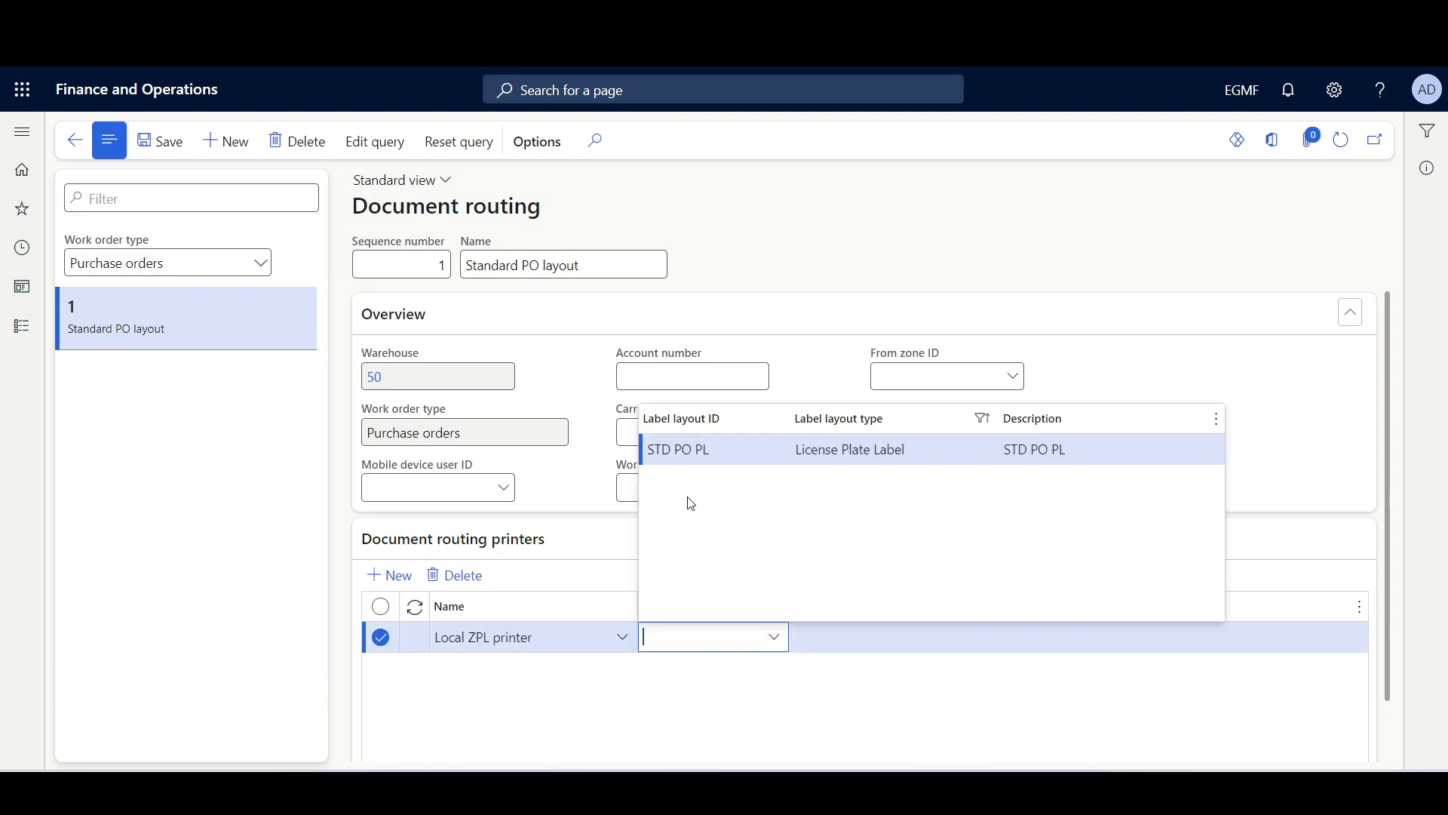
left_click(677, 450)
left_click(168, 151)
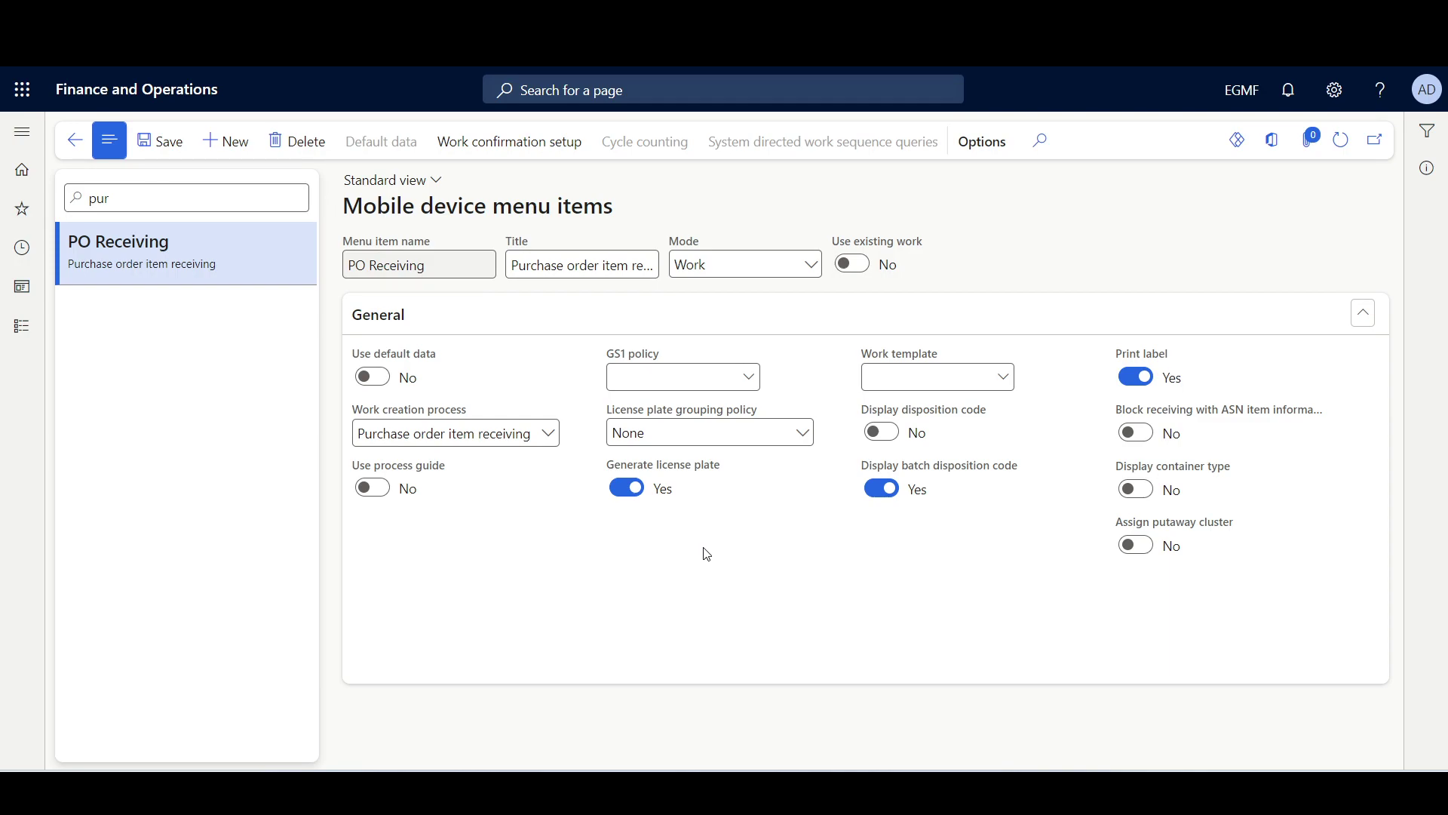
Switch to the Warehouse Management mobile app and start Purchase order item receiving with the purchase order number and item 10100.
mouse_move(485, 479)
key("alt+Tab")
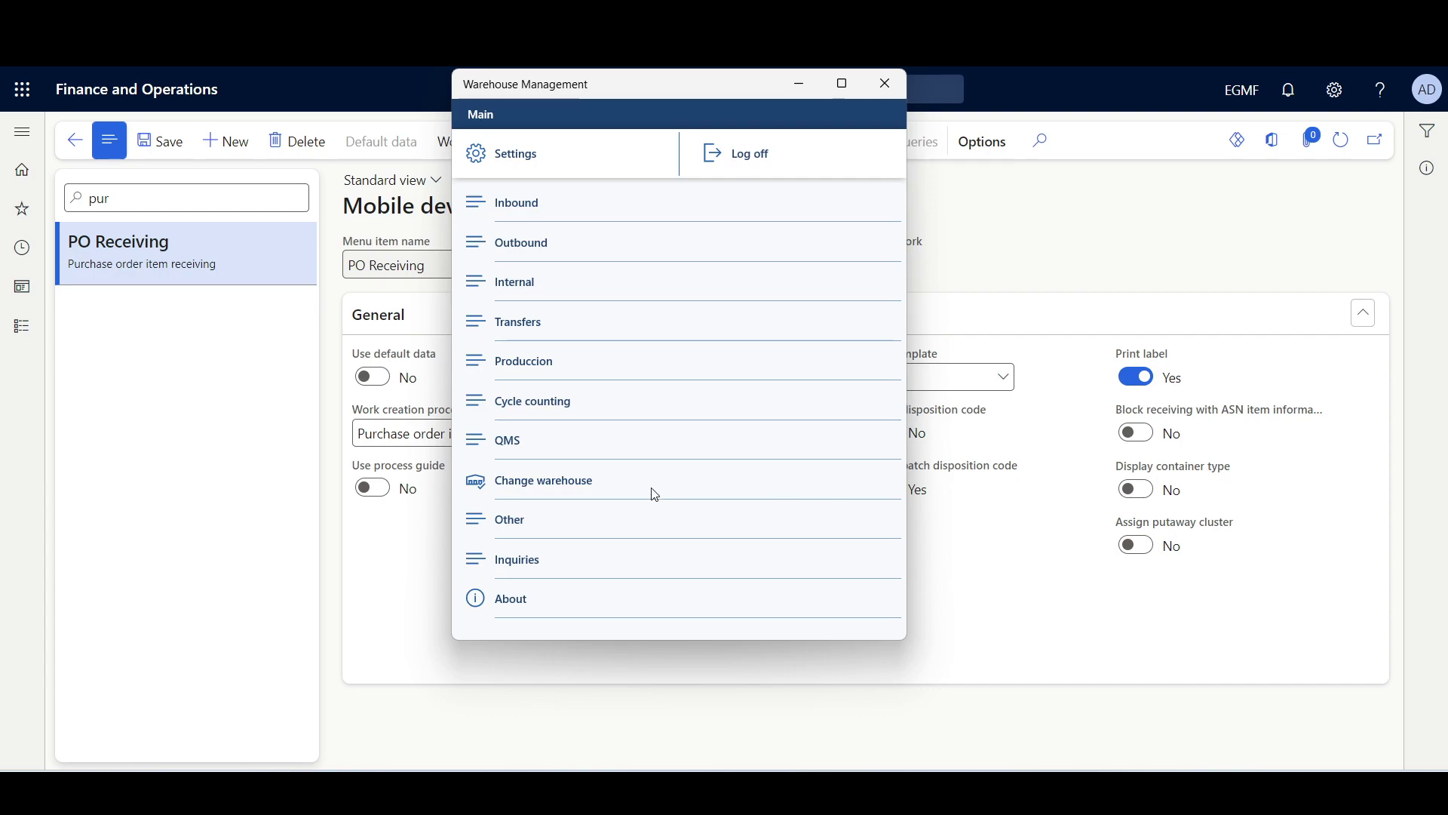
left_click(513, 207)
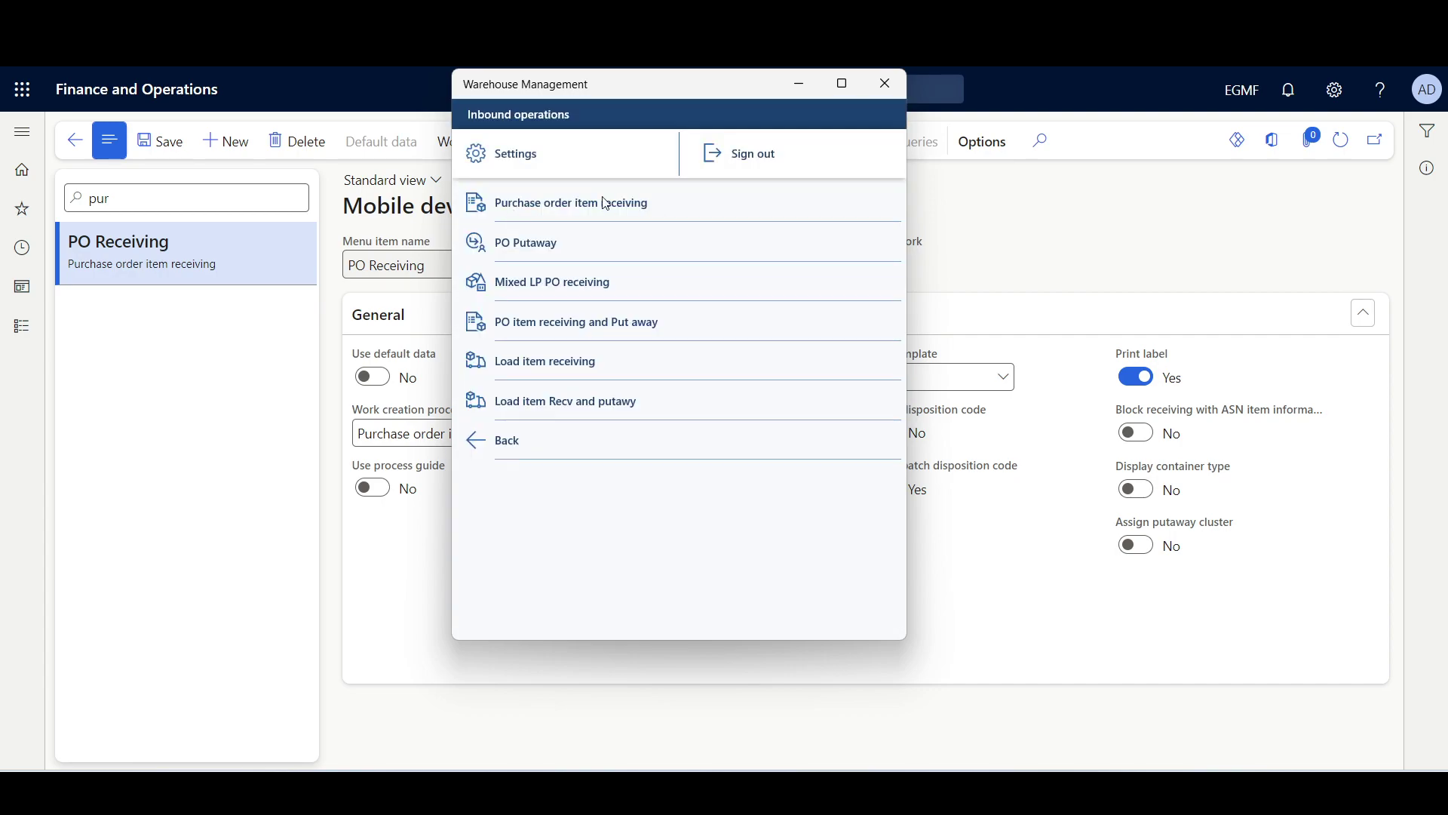
left_click(554, 204)
left_click(619, 169)
type("PO-00021")
key("Return")
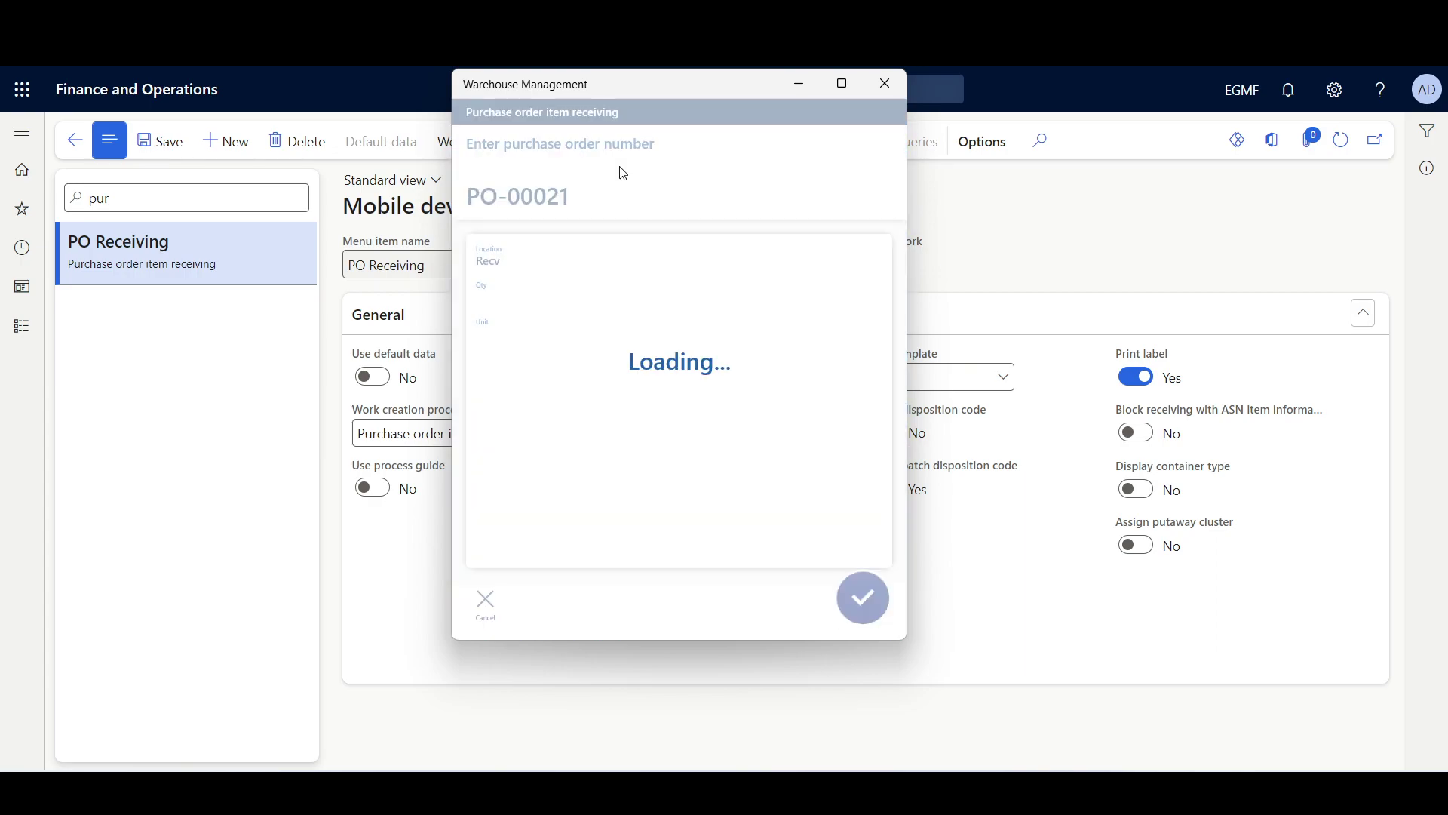
type("10100")
key("Return")
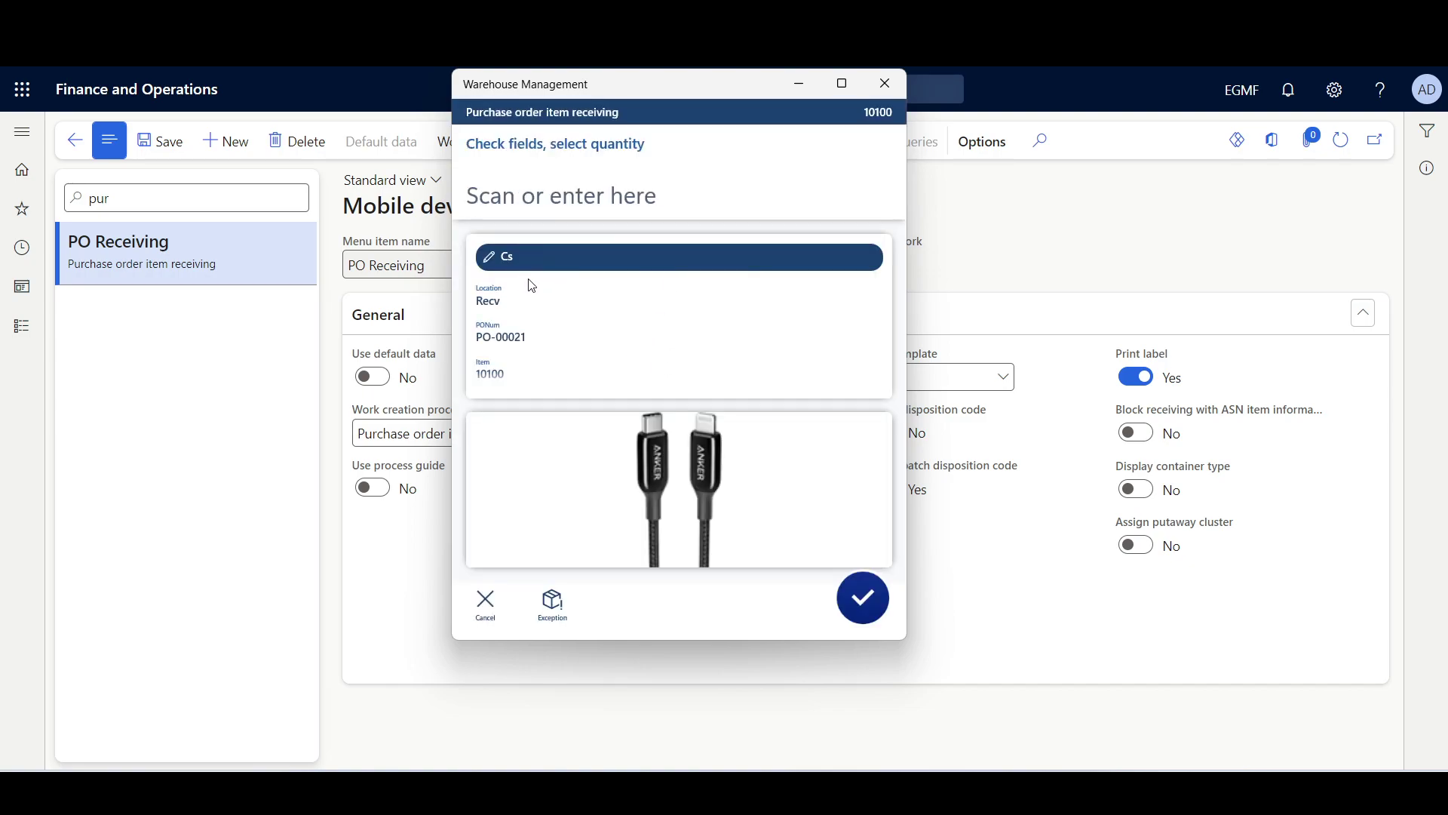
Set the receiving unit to PL and the quantity to 1, and confirm the purchase order receipt.
left_click(542, 258)
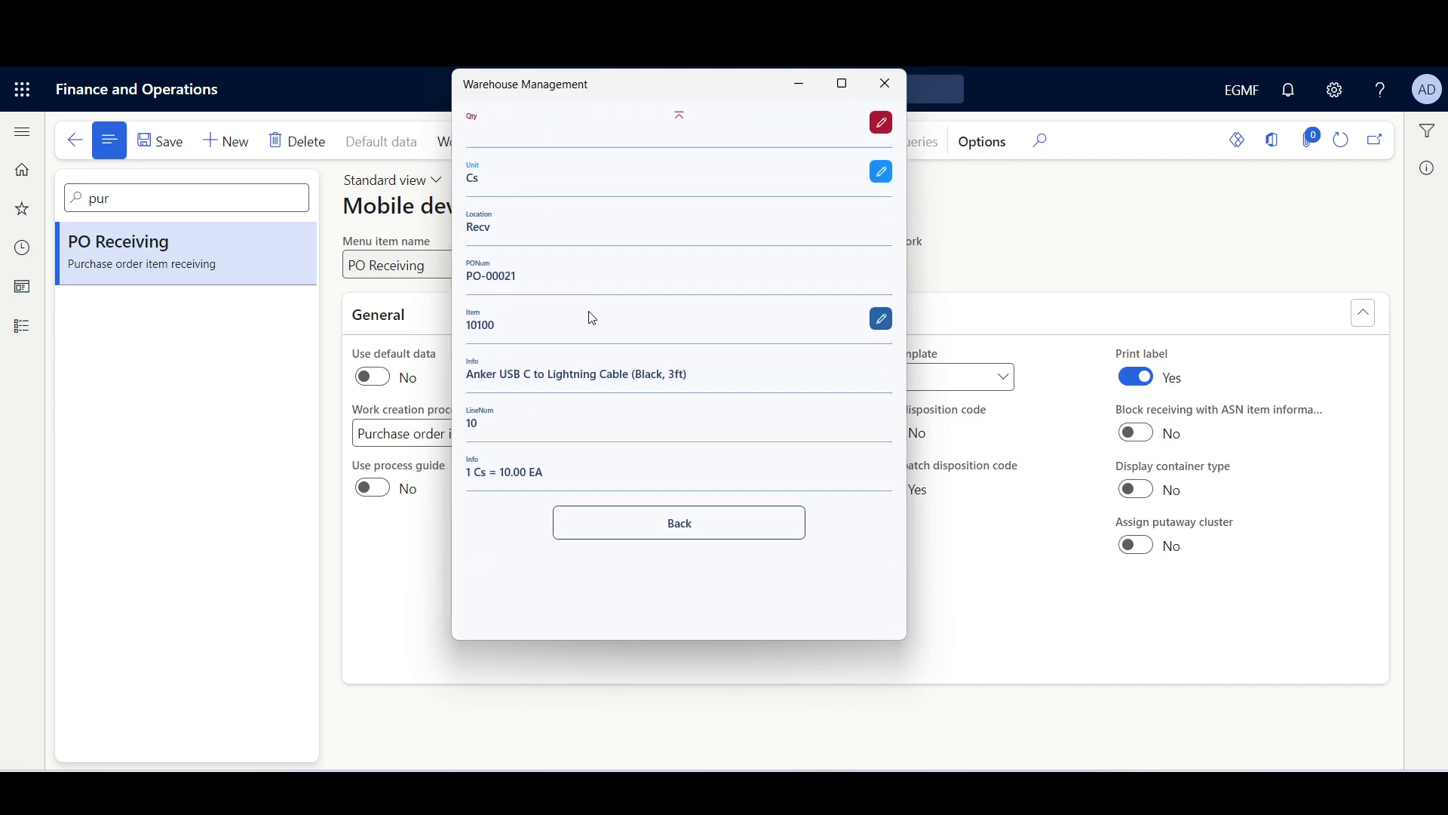
left_click(493, 166)
left_click(510, 623)
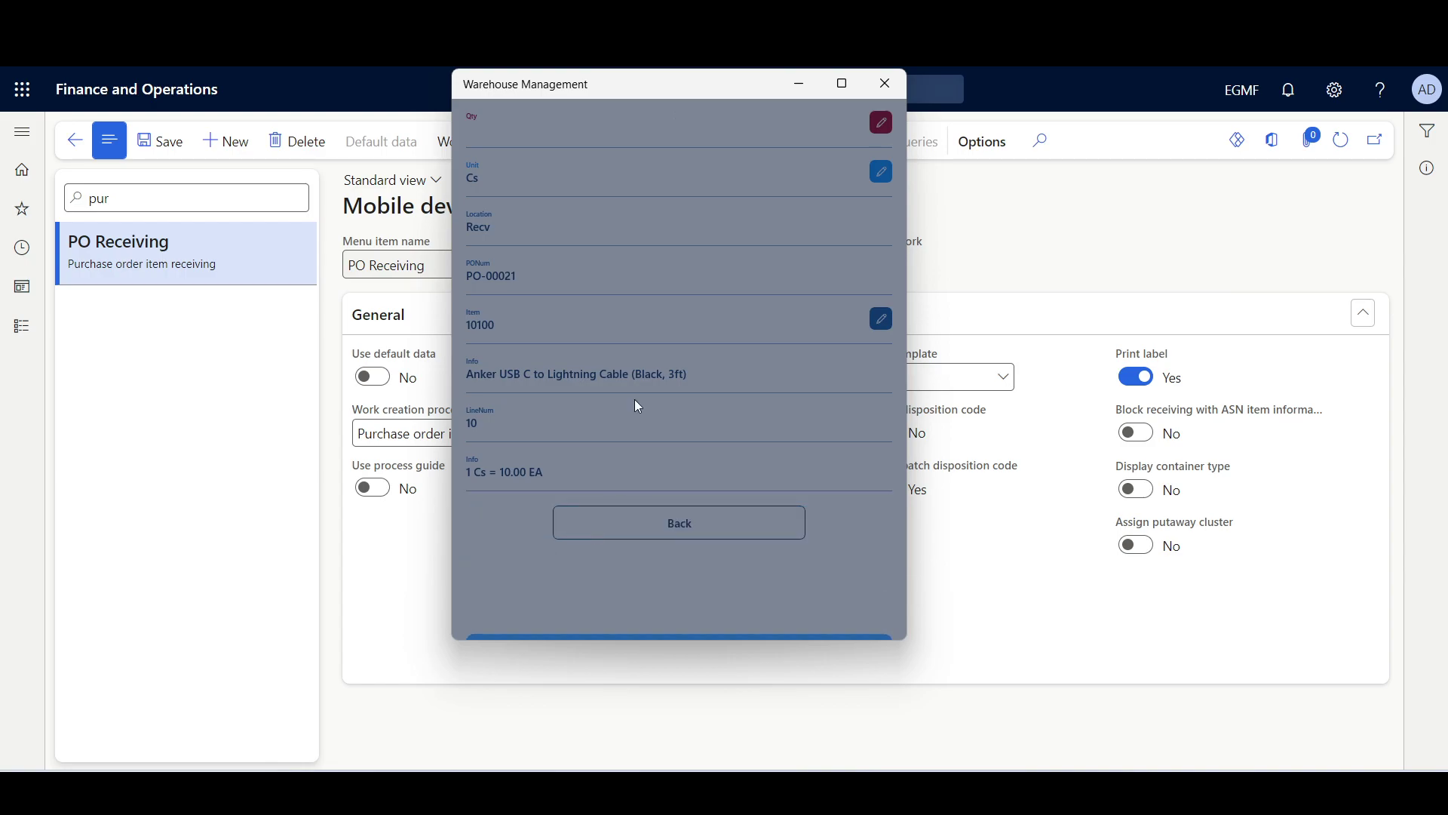
left_click(663, 533)
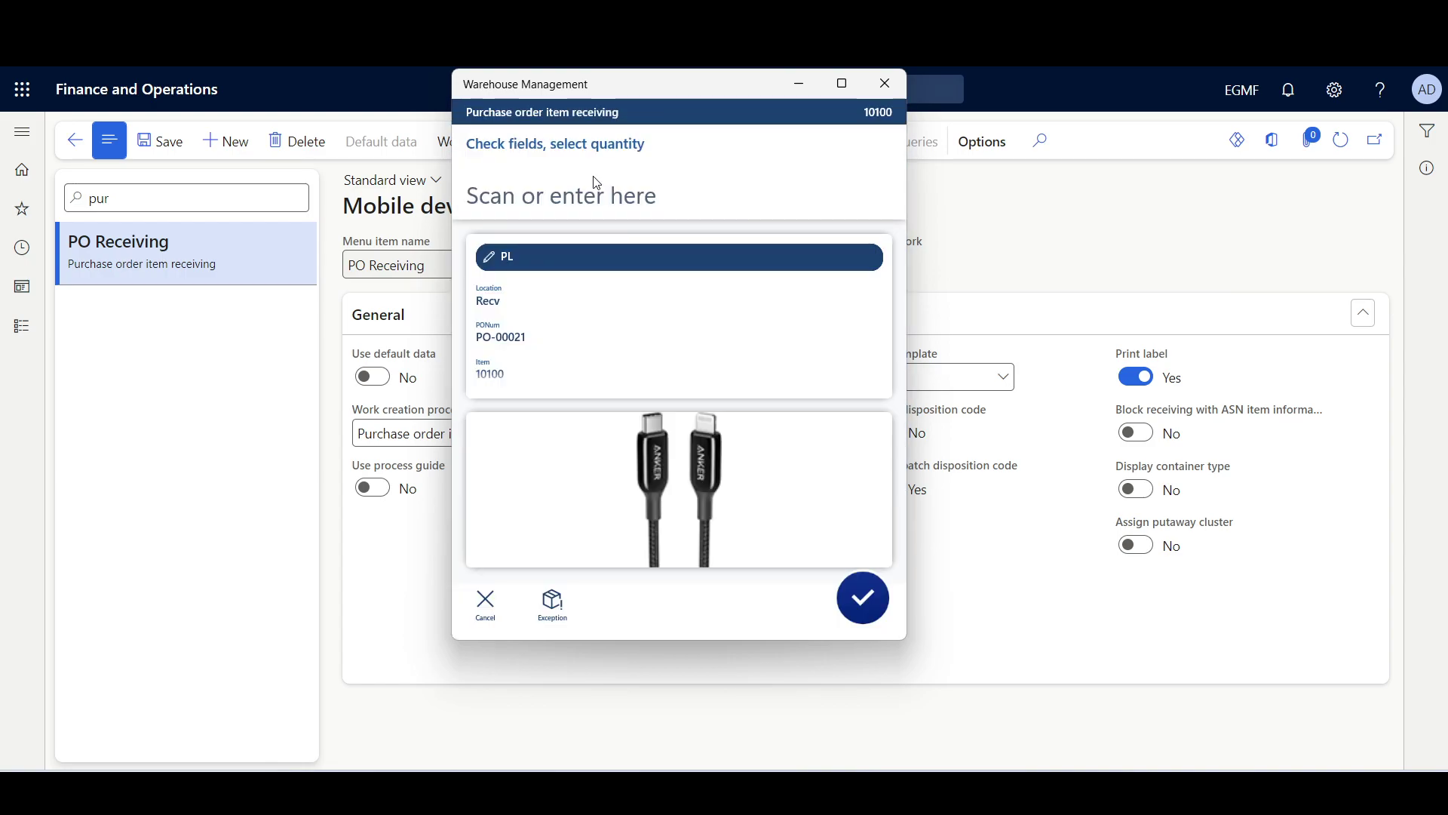
type("1")
key("Return")
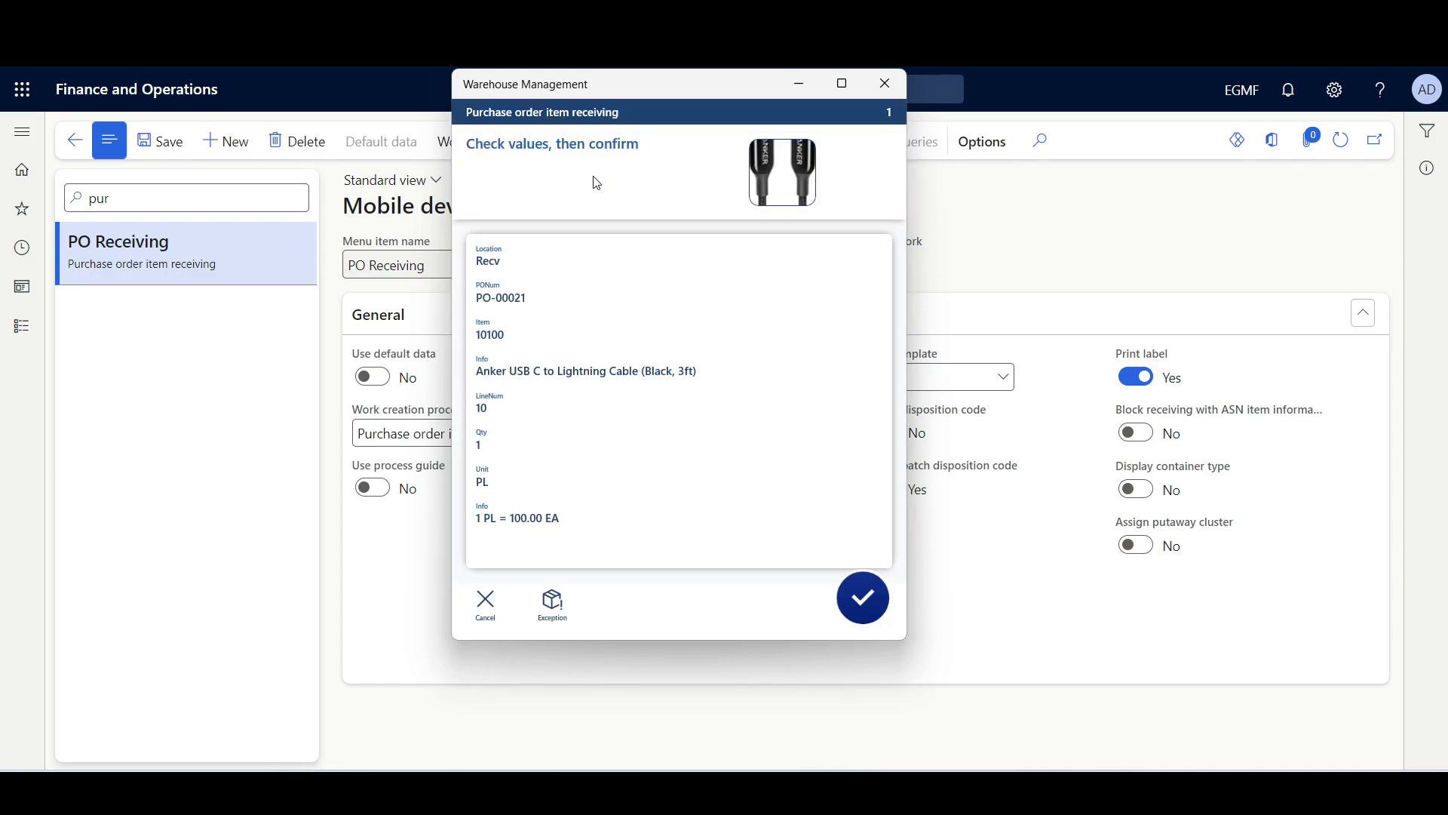
key("Return")
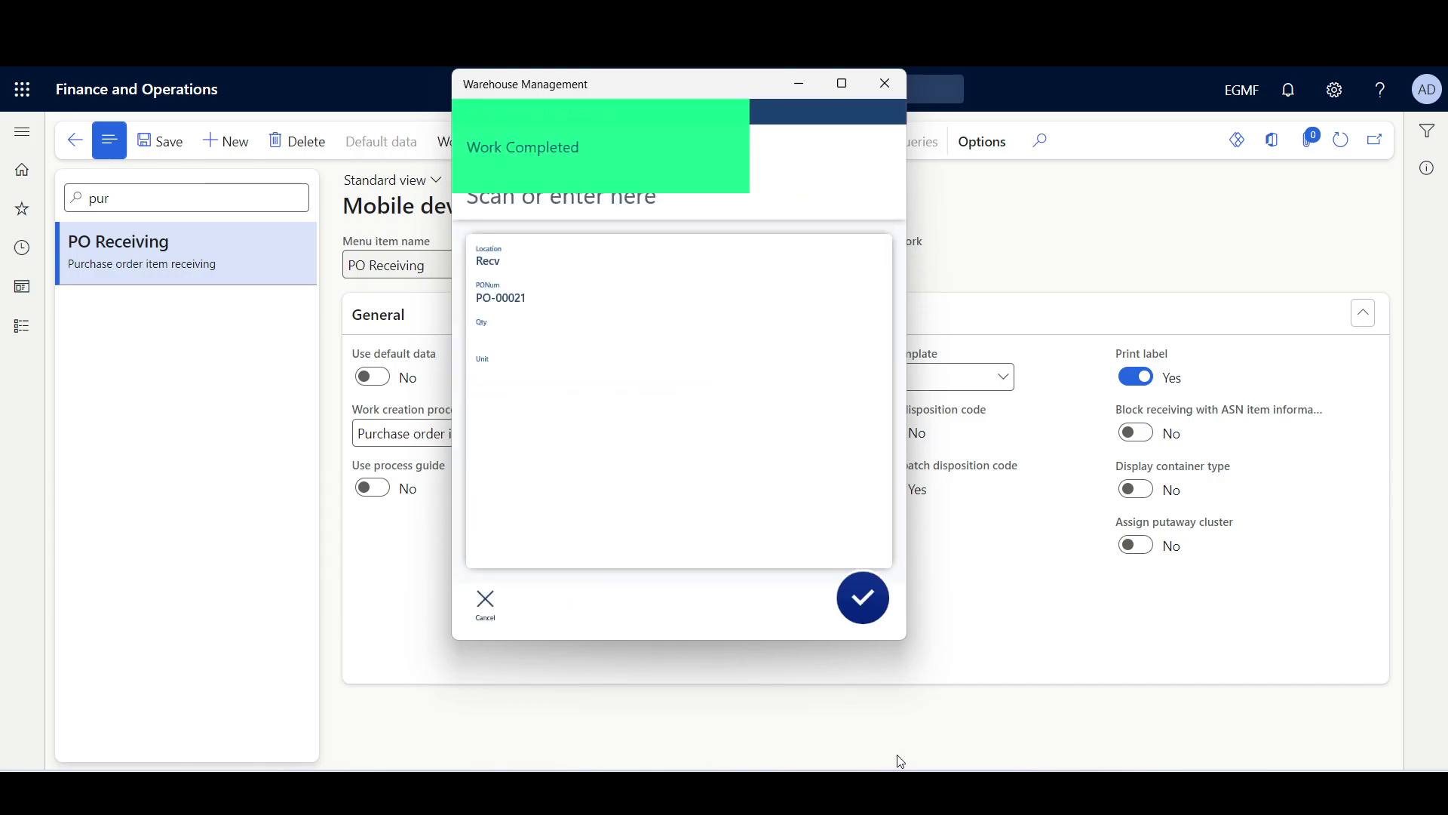
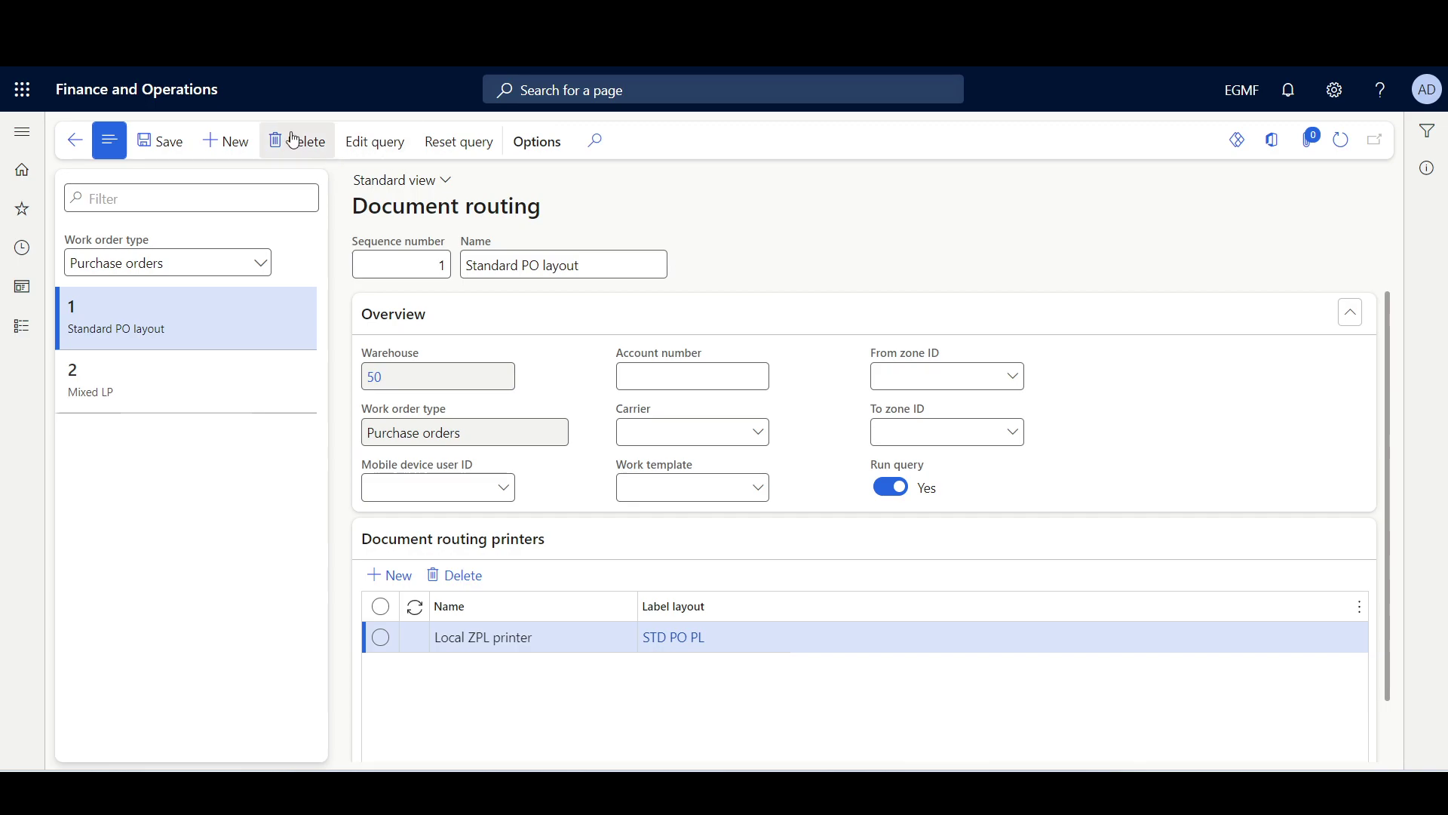
Examine the item number criteria in the queries of the Standard PO layout and Mixed LP document routing records.
left_click(370, 150)
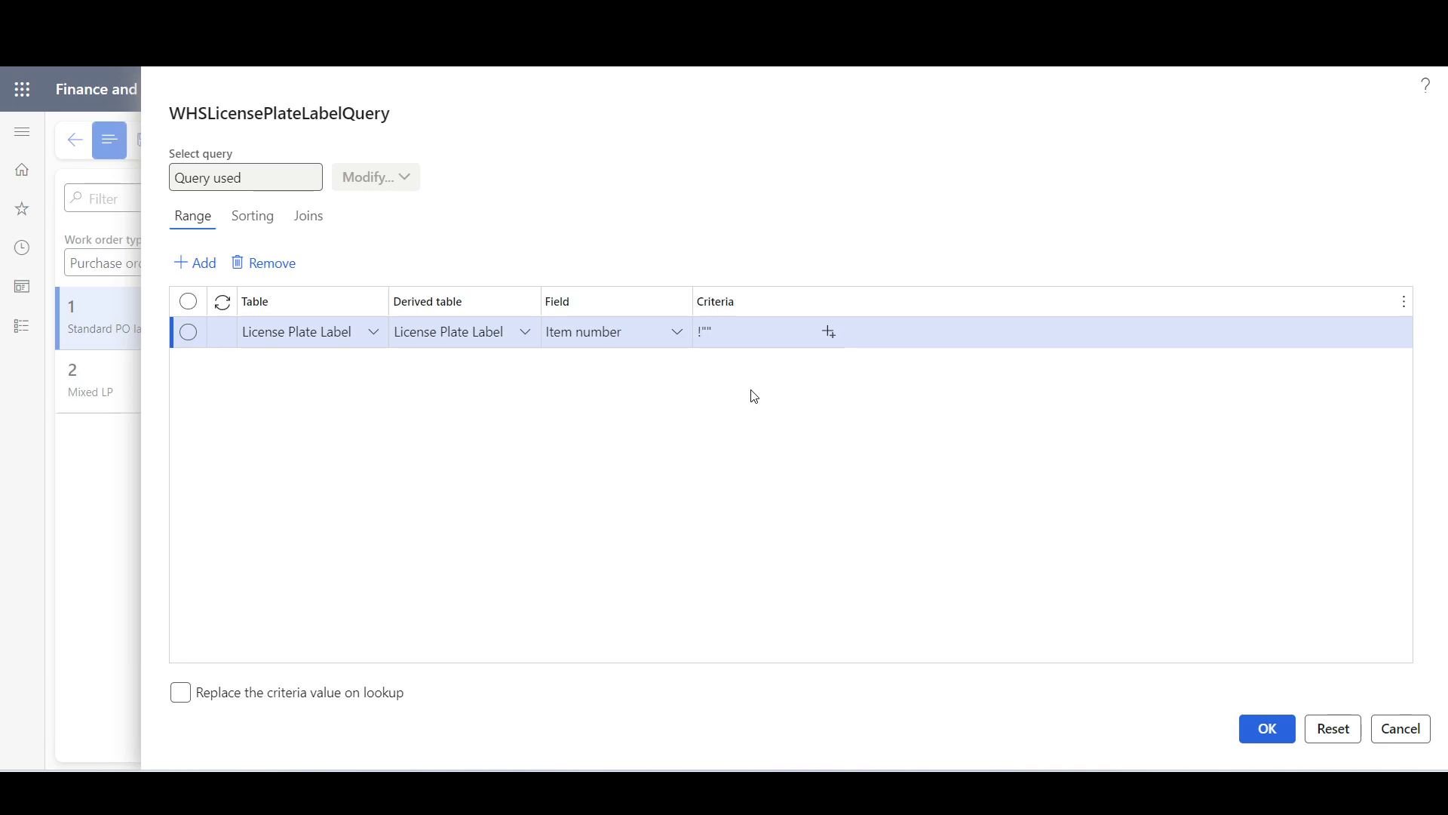
left_click(1276, 728)
left_click(227, 399)
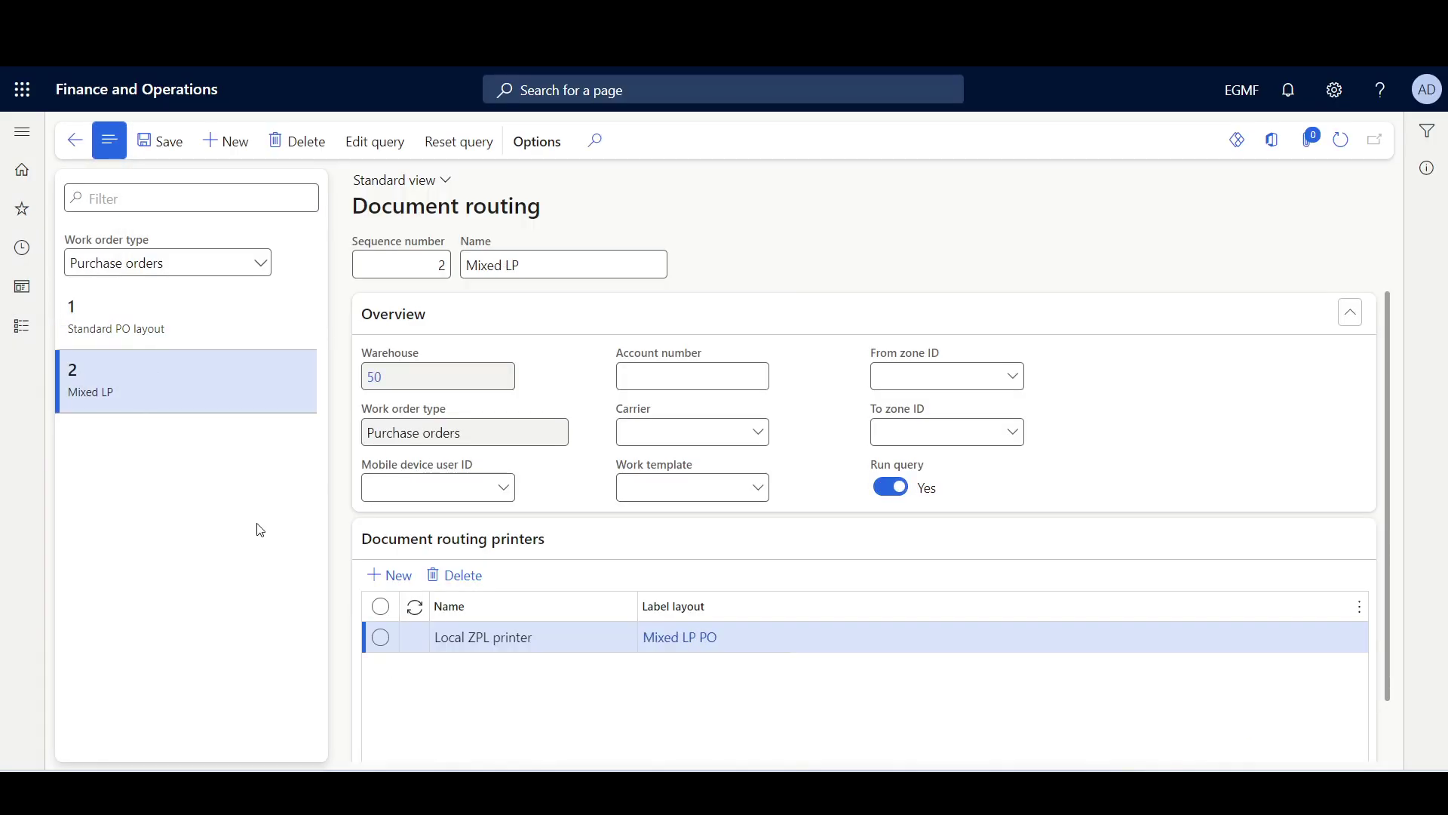
left_click(374, 141)
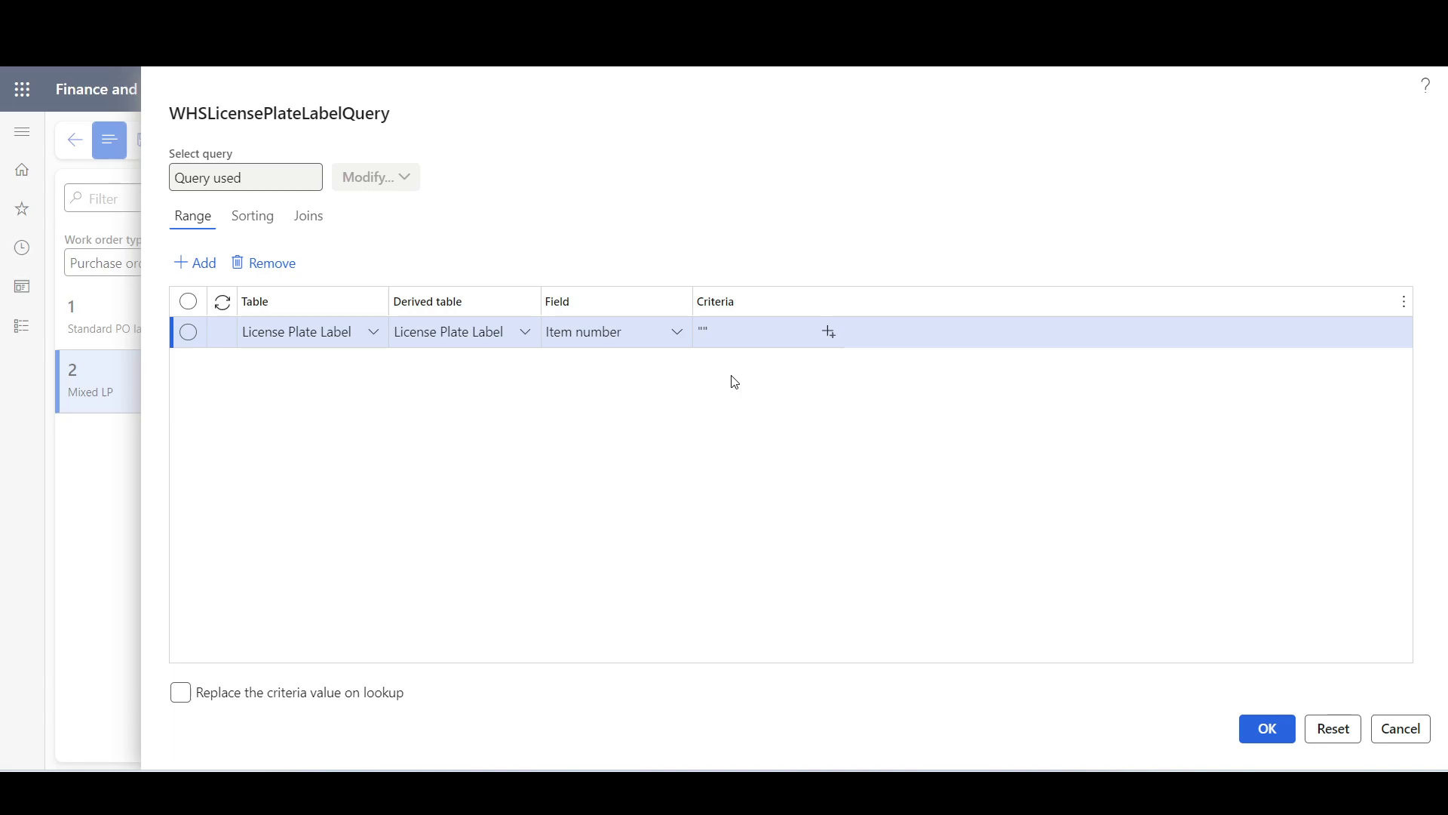
key("Escape")
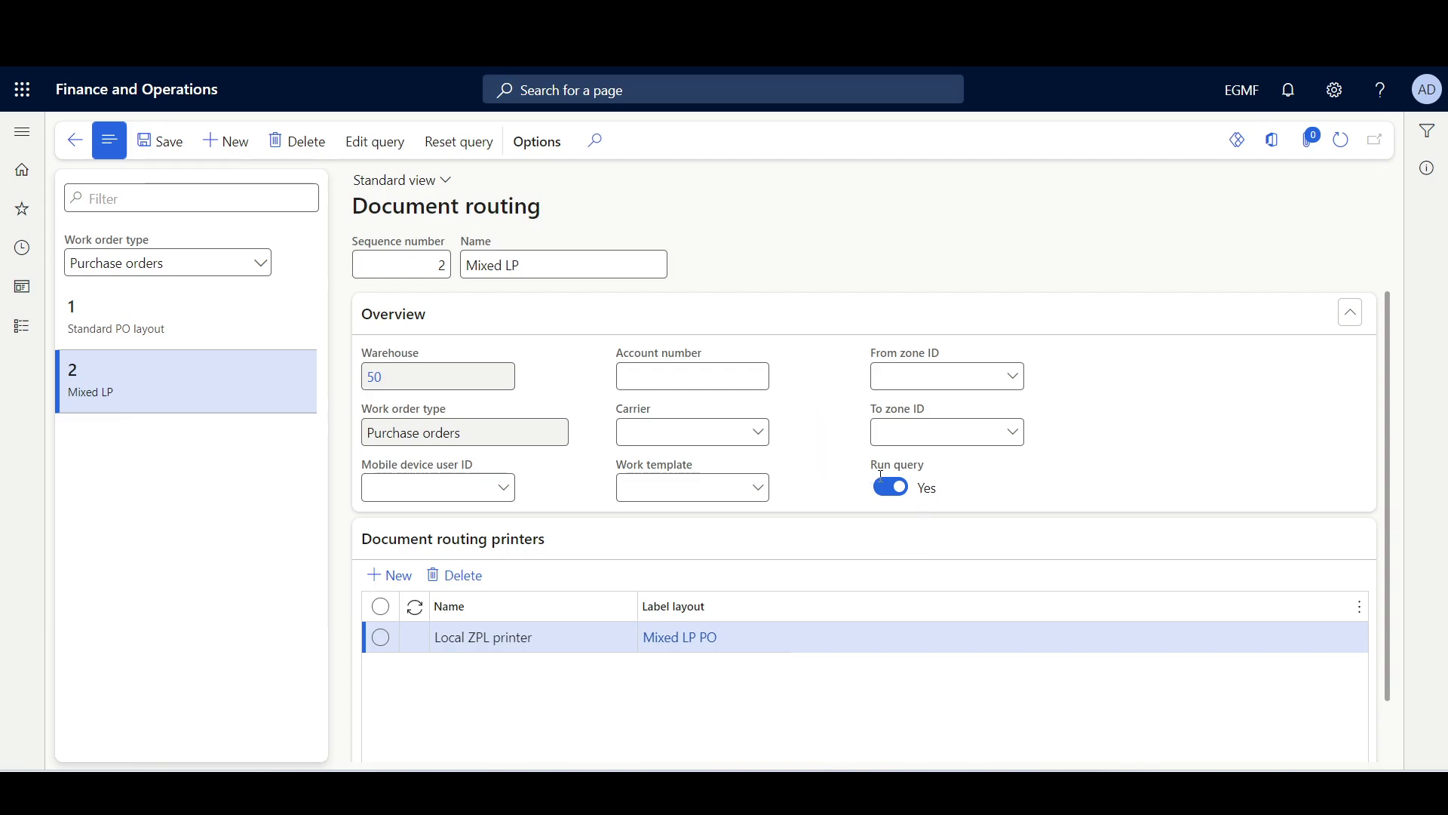
double_click(73, 371)
Review the purchase order's lines and number, and check the Print label setting of the Mixed LP Recv mobile device menu item.
left_click(906, 53)
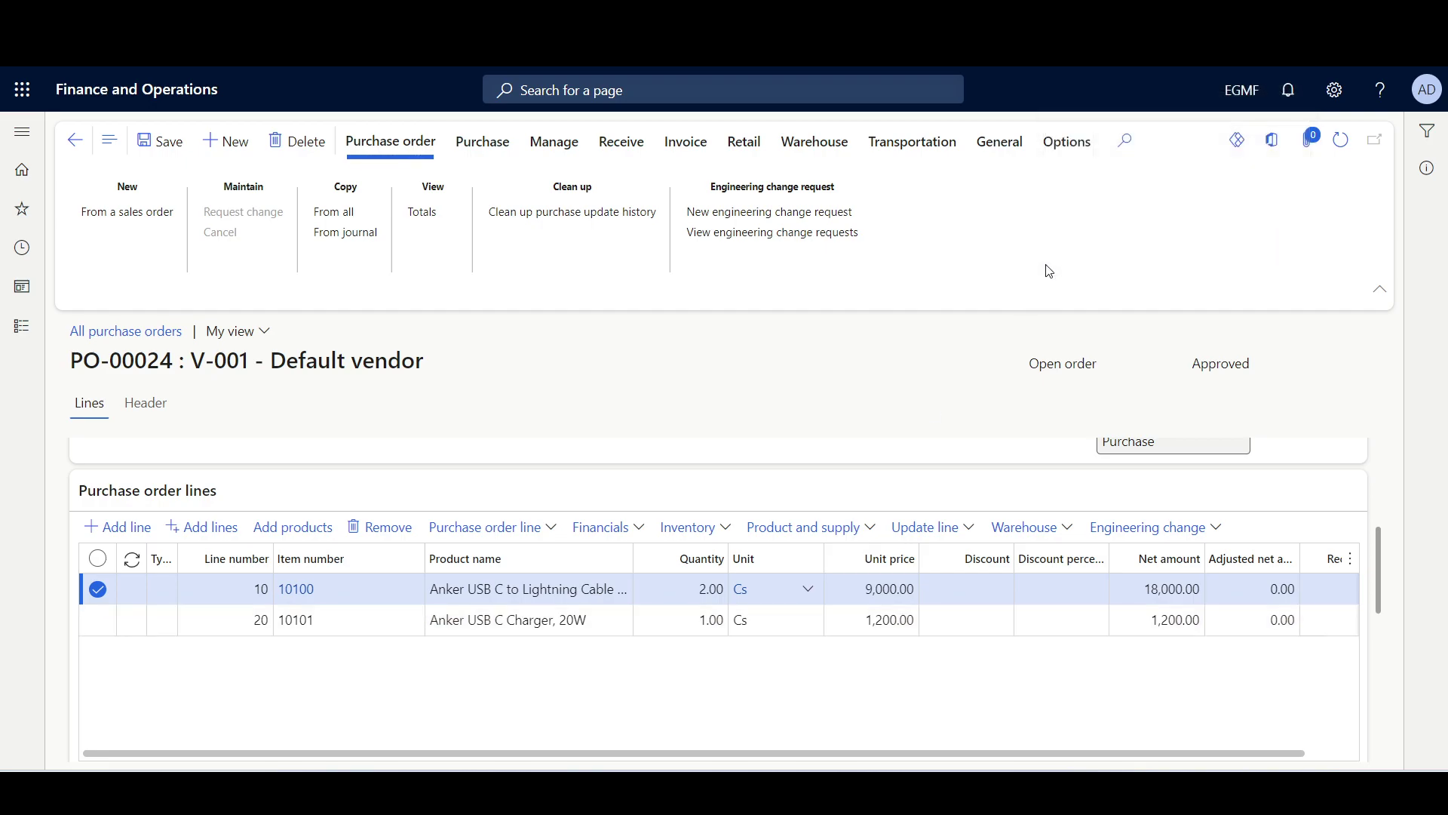
key("ctrl+Tab")
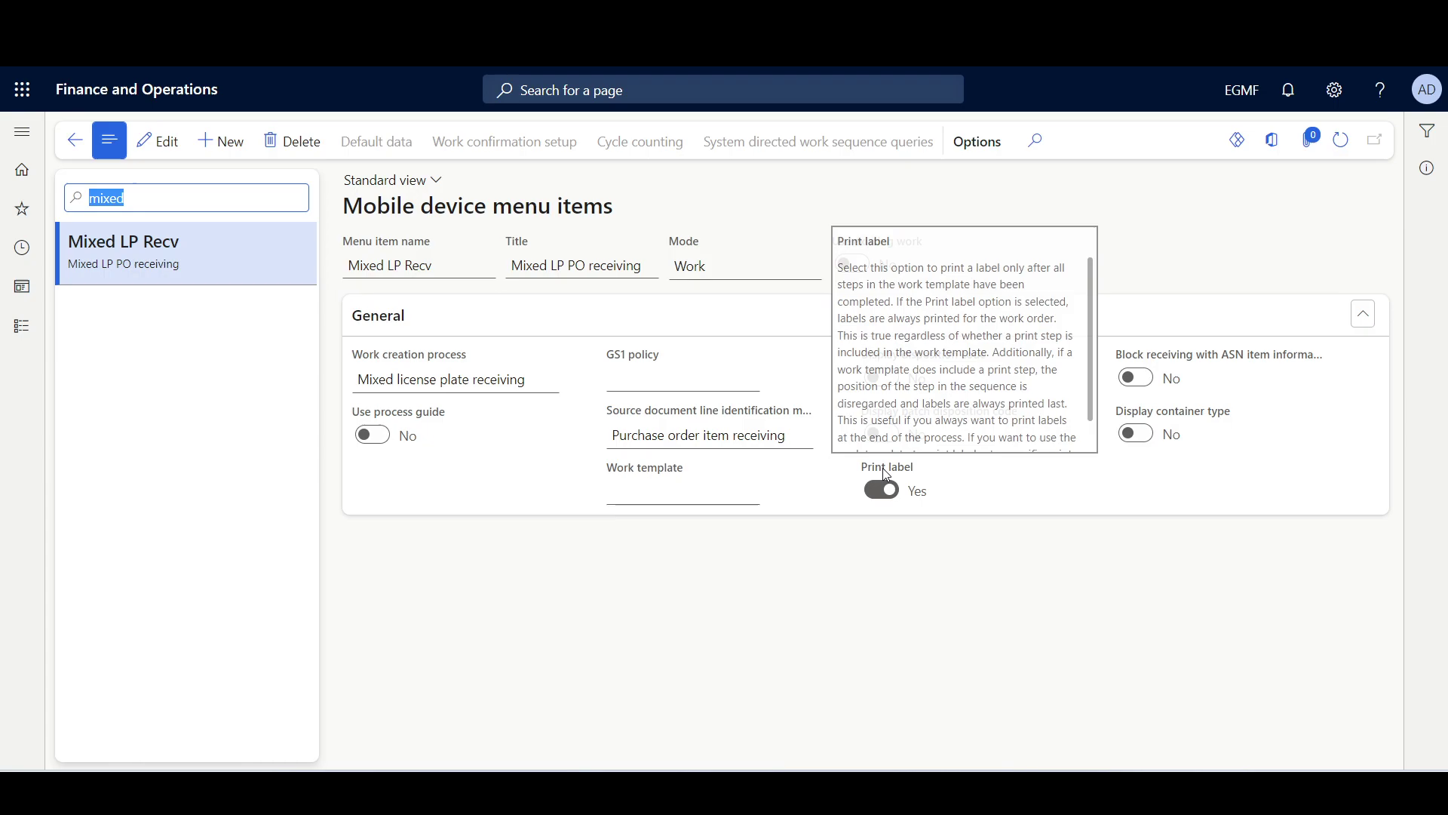
key("ctrl+Tab")
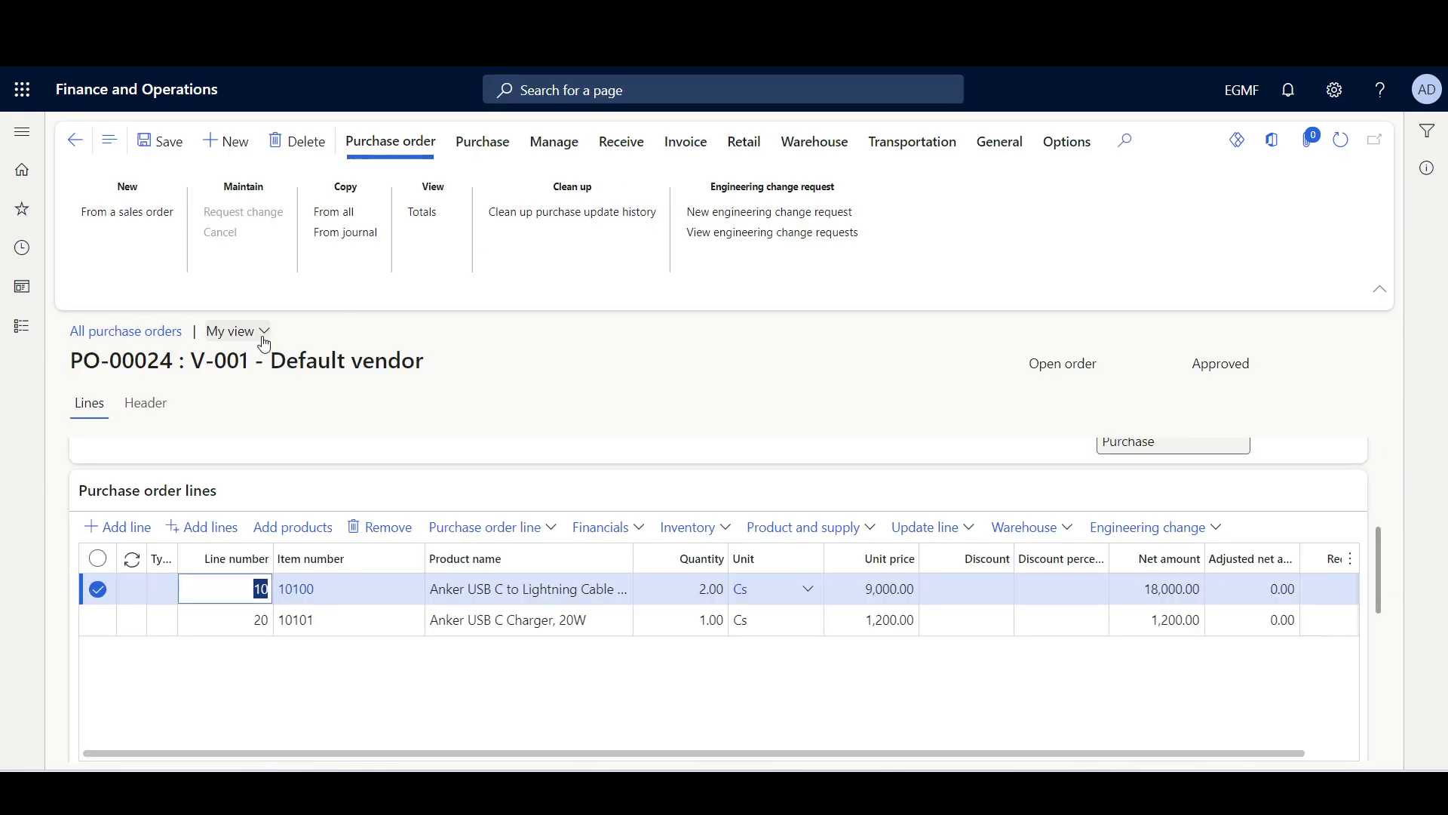
left_click_drag(71, 356, 174, 361)
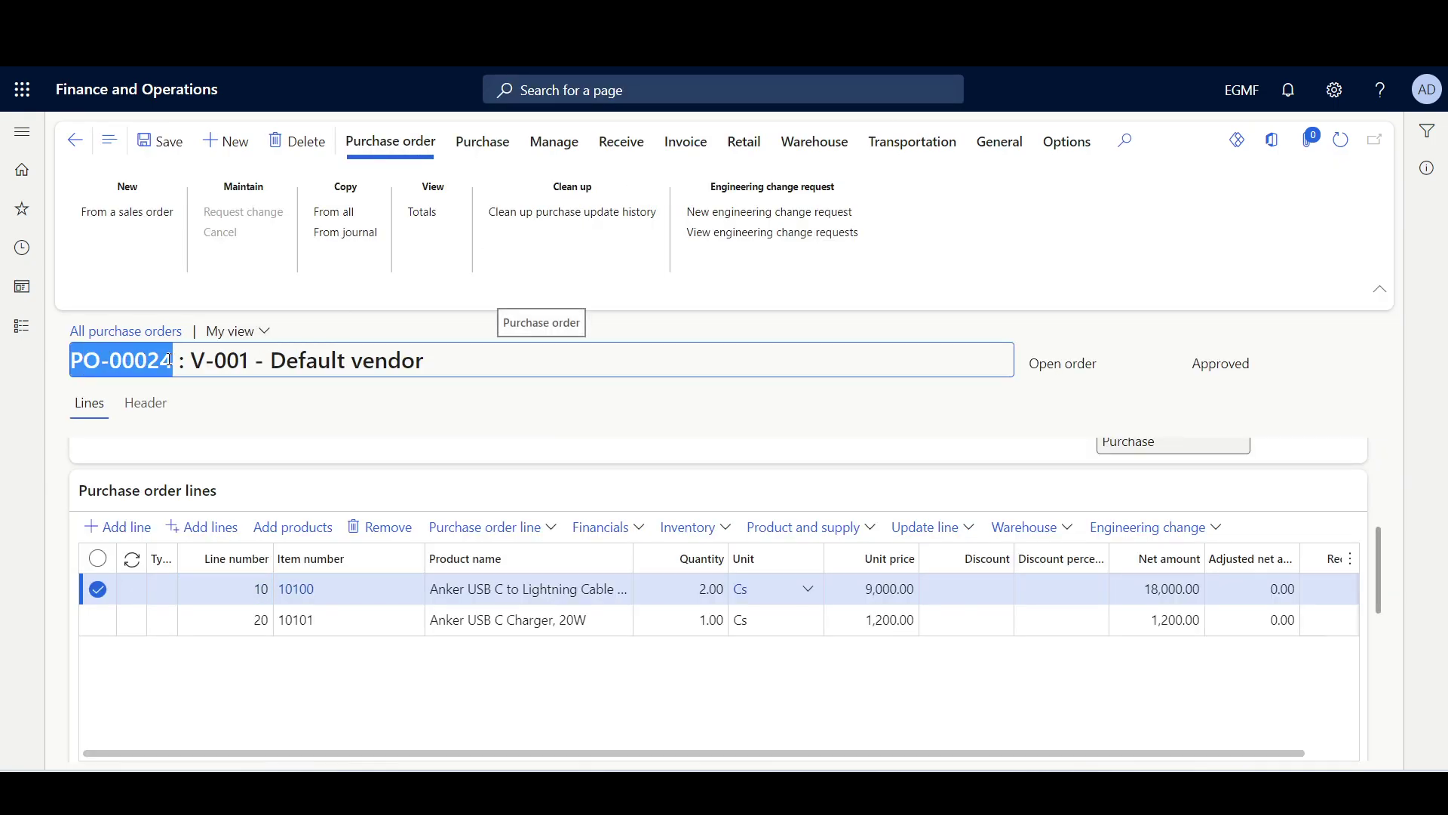
Switch to the Warehouse Management mobile app, start Mixed LP PO receiving, and enter a license plate made of "LP-01-" plus the purchase order number.
key("alt+Tab")
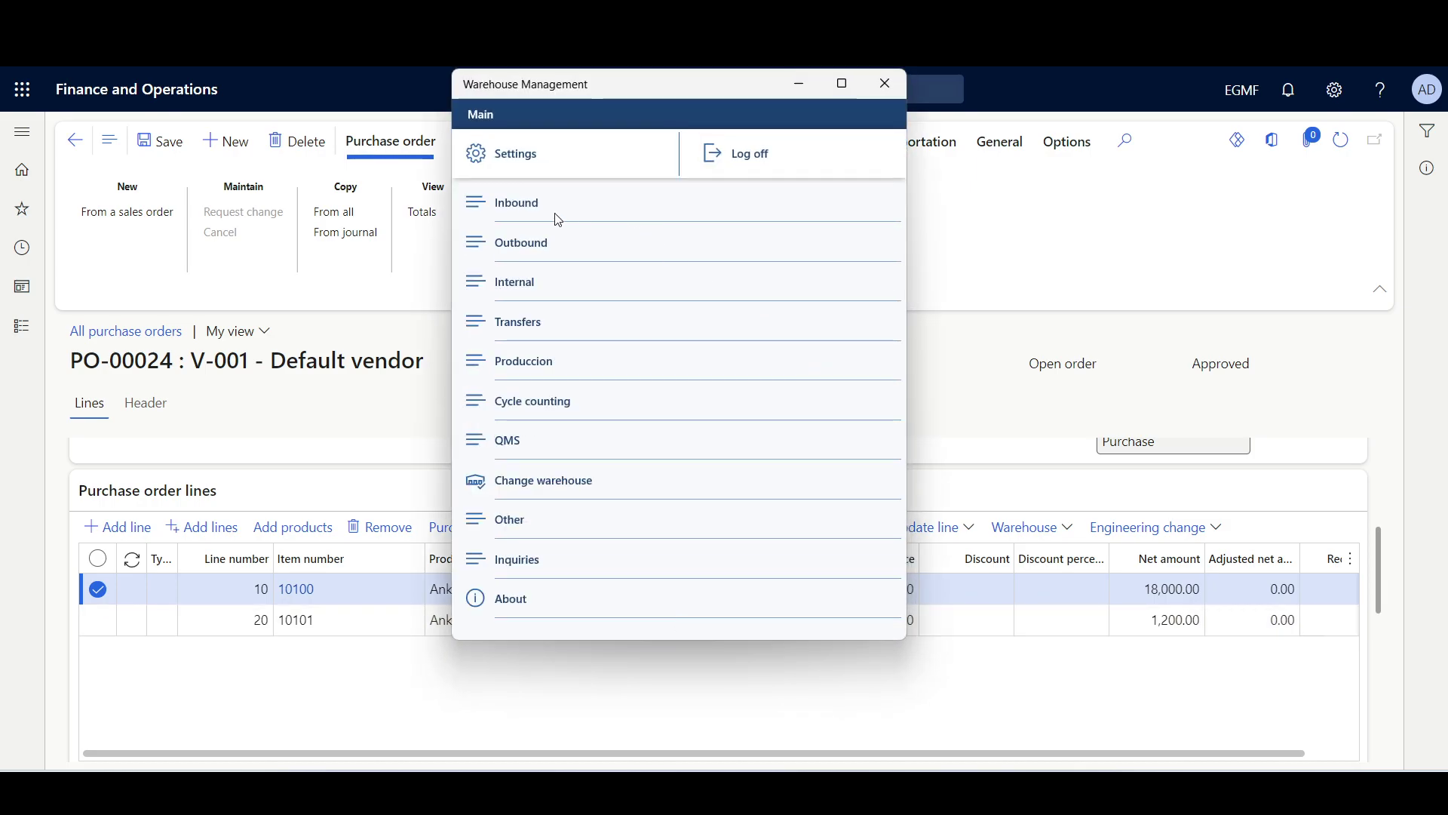
left_click(519, 217)
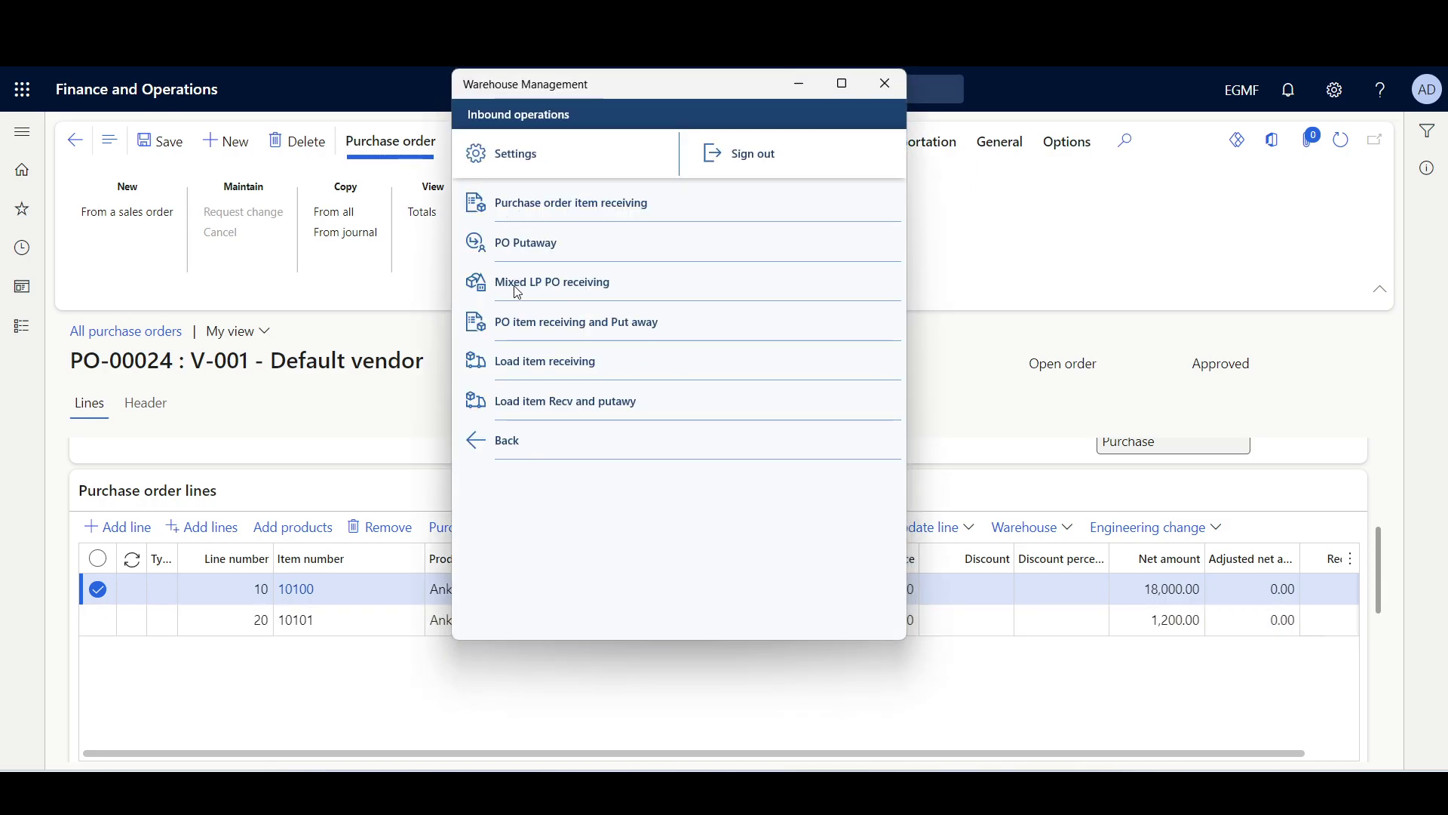
left_click(518, 292)
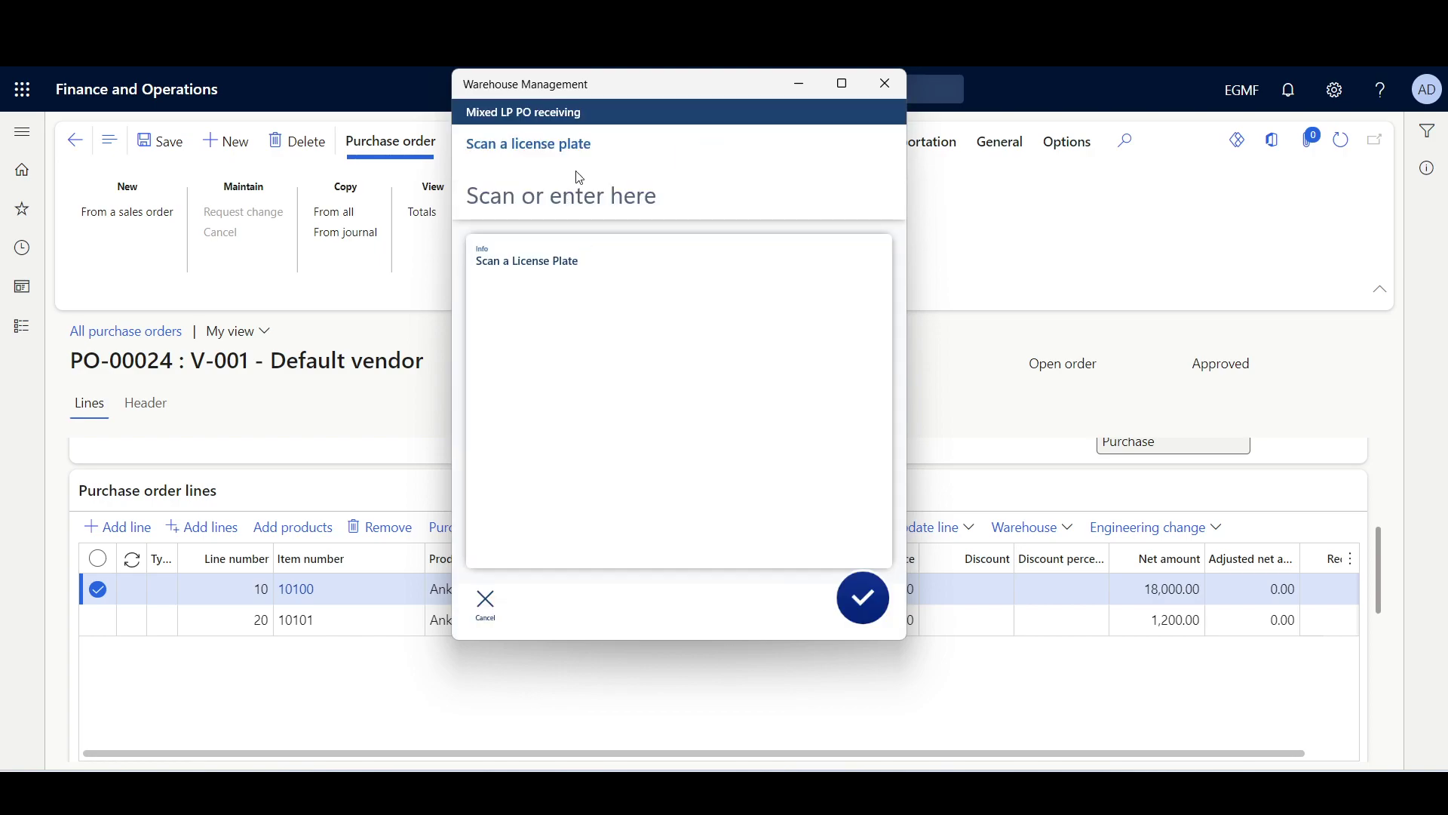
left_click(655, 201)
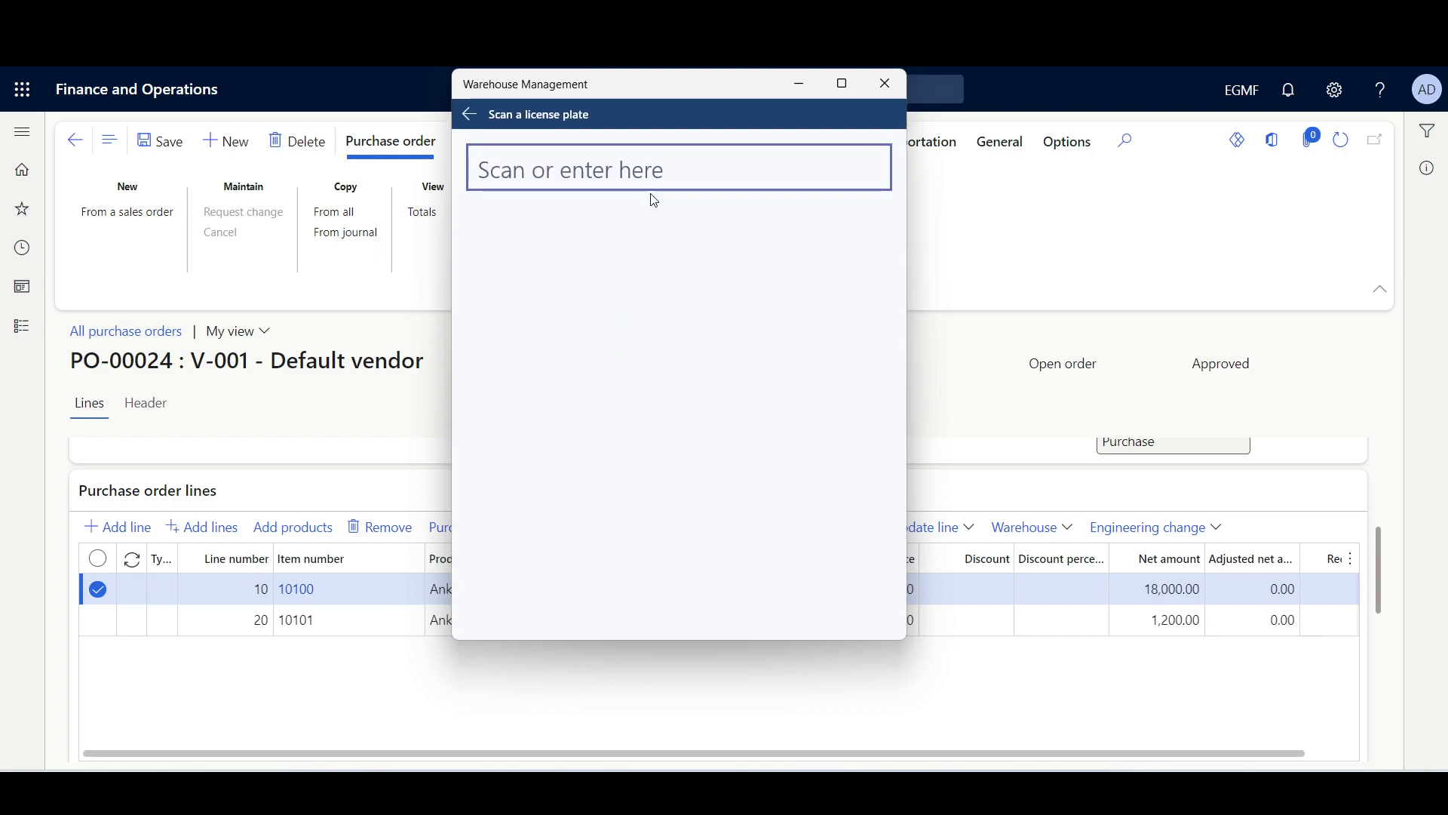
type("L")
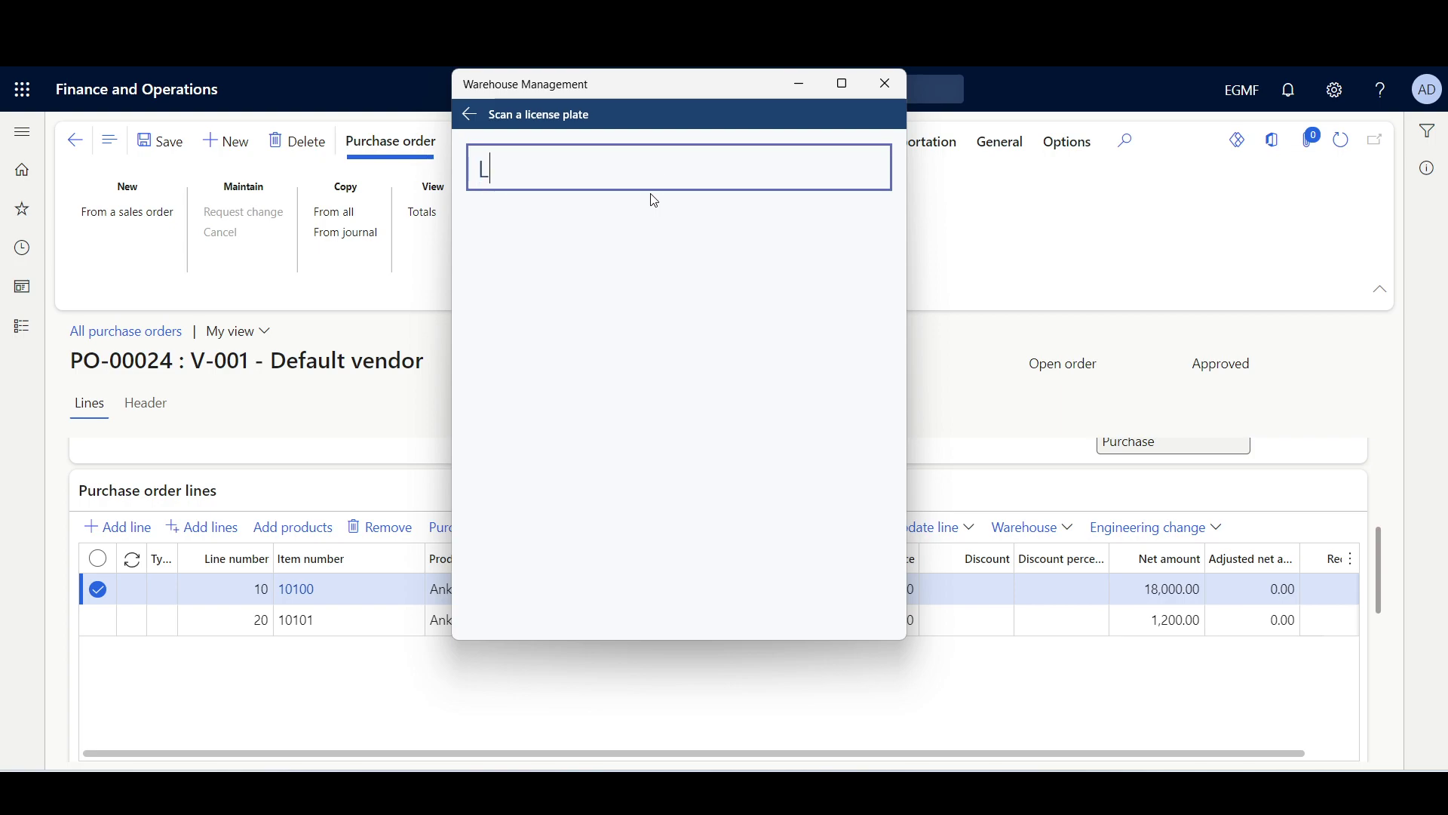
type("P-01-PO-00024")
key("Return")
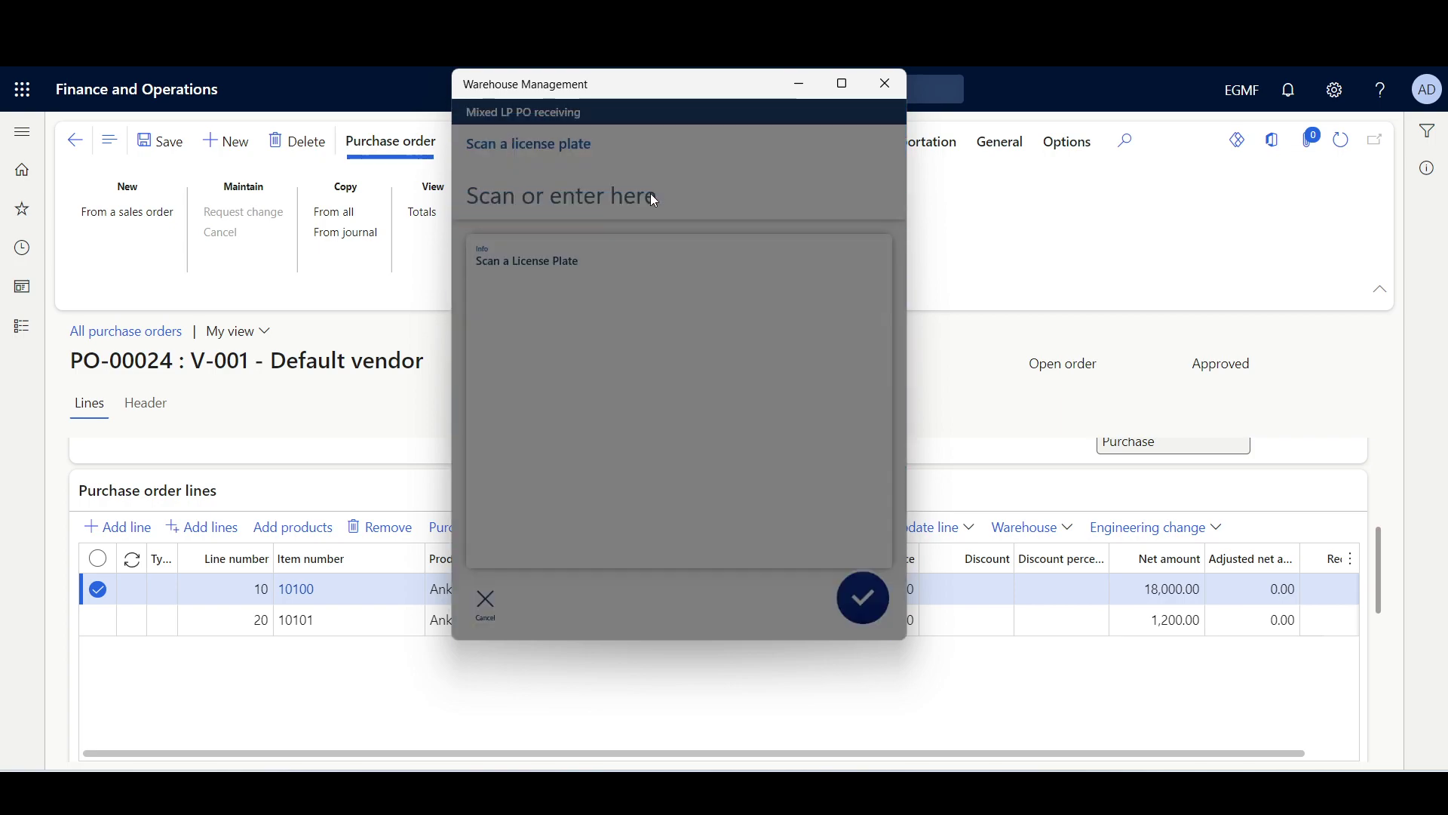
Enter the purchase order number and item 10100 for the mixed license plate receipt.
left_click(659, 153)
type("PO-00024")
key("Return")
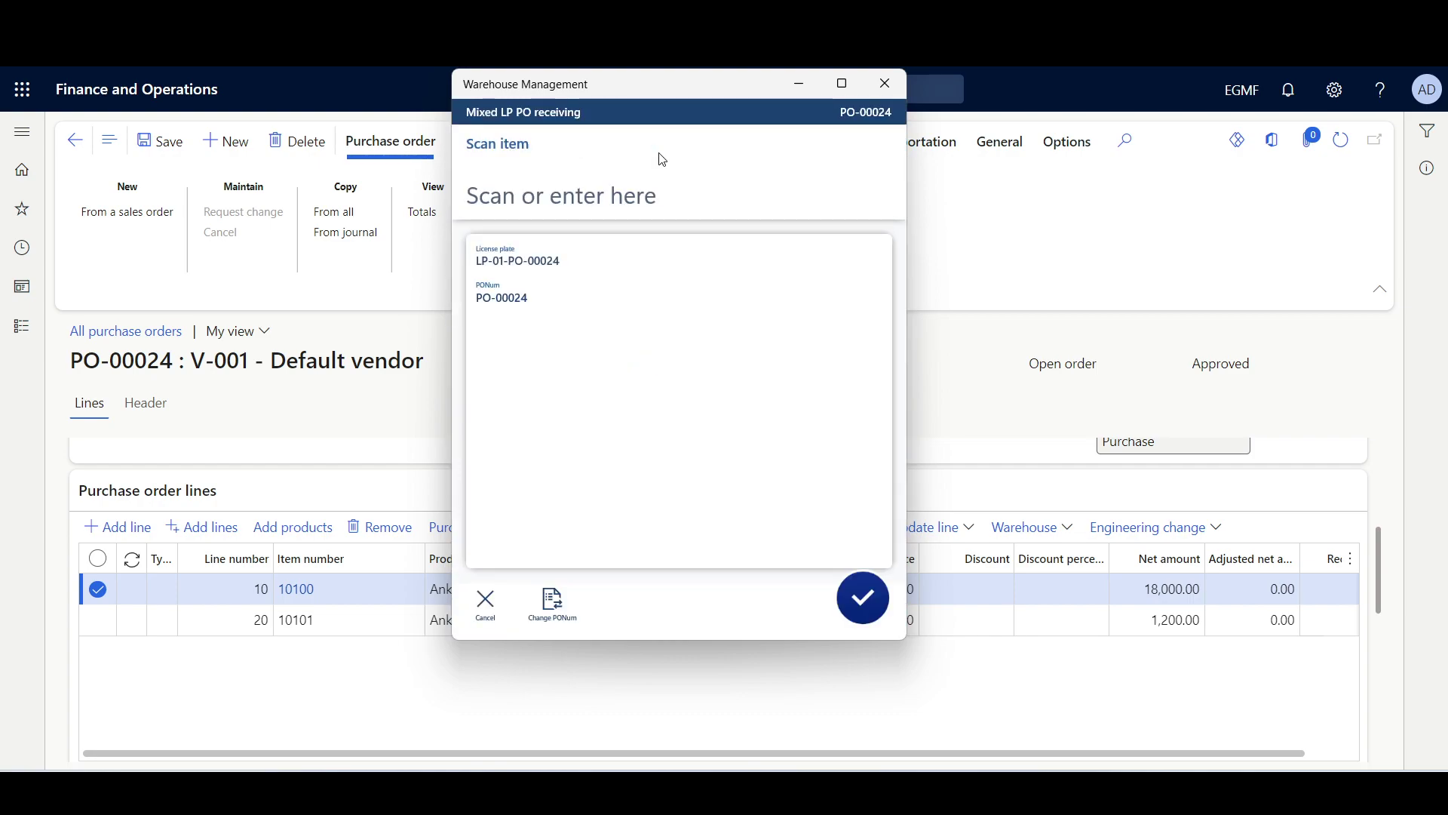
type("10100")
key("Return")
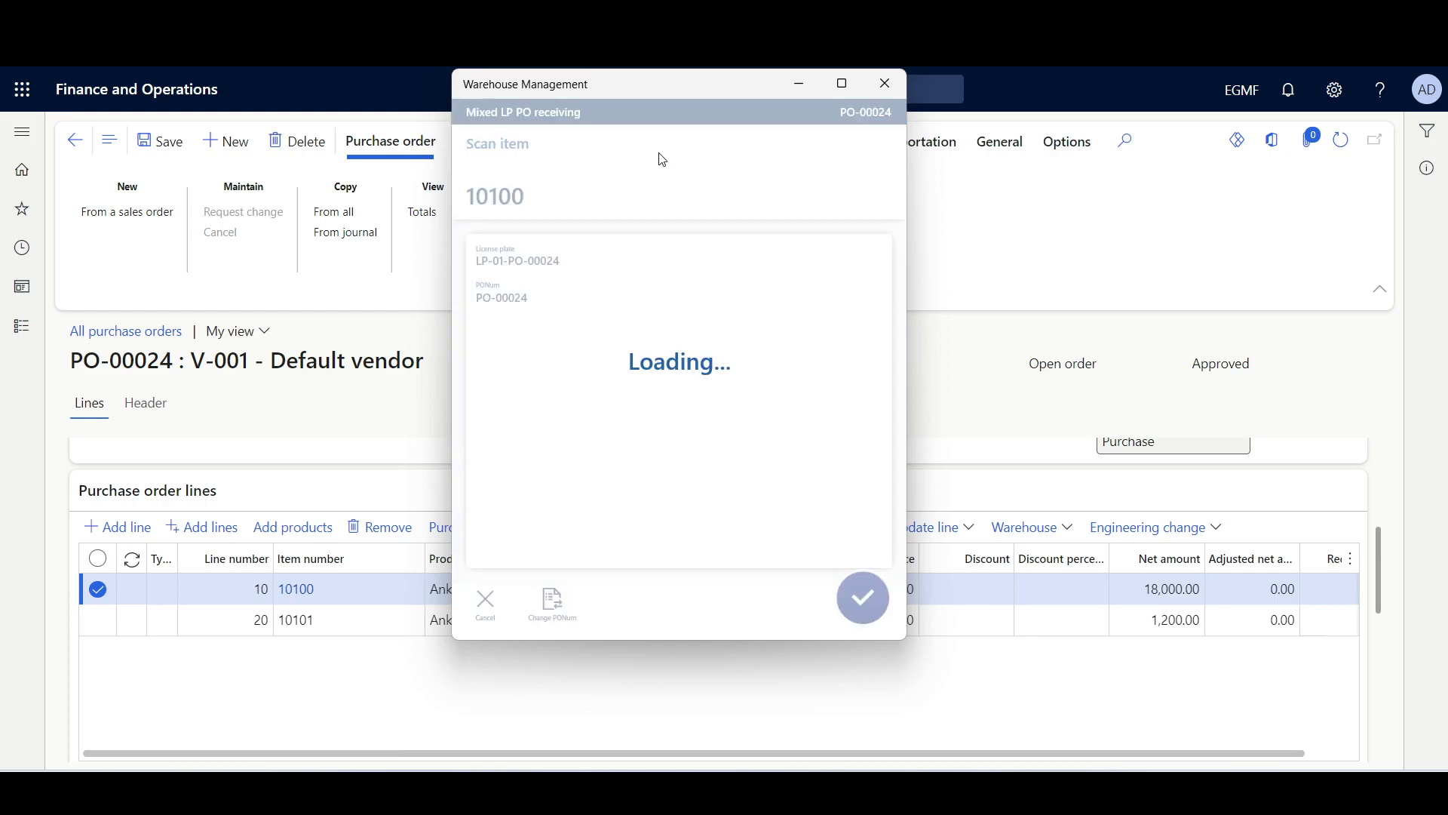
Enter a quantity of 2 Cs for item 10100 and confirm its receipt onto the mixed license plate.
left_click_drag(646, 93, 358, 158)
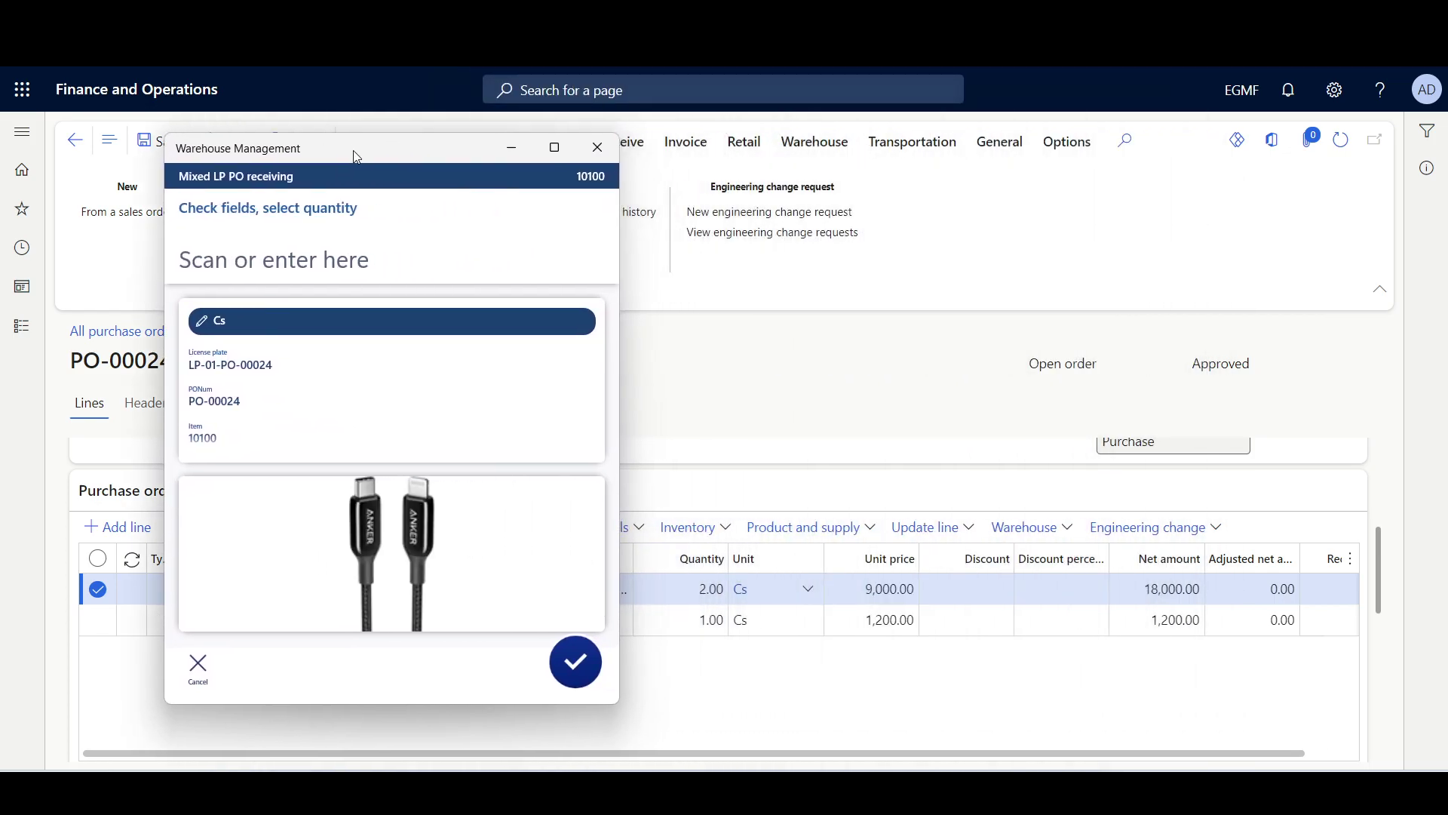
type("2")
key("Return")
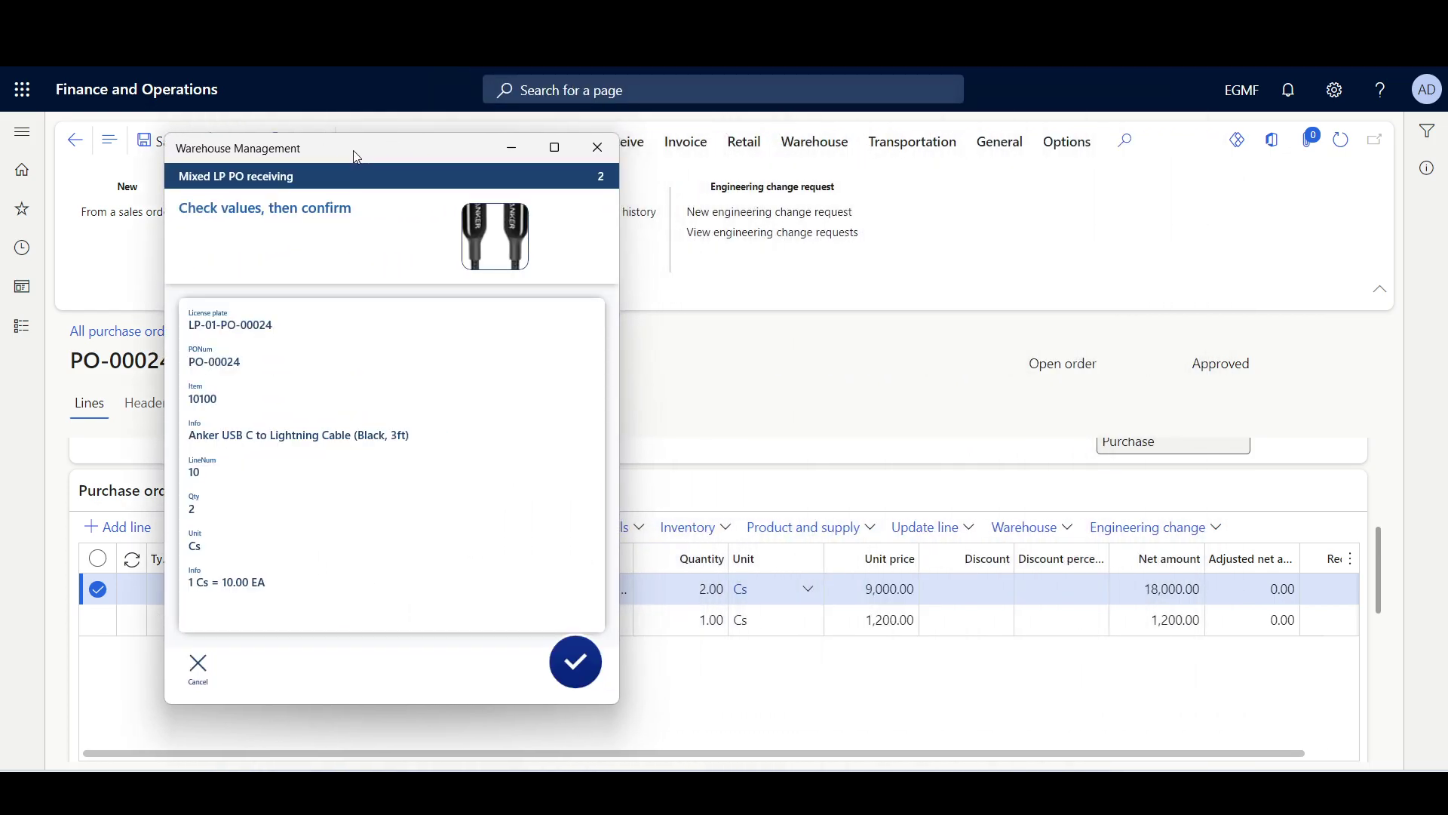
key("Return")
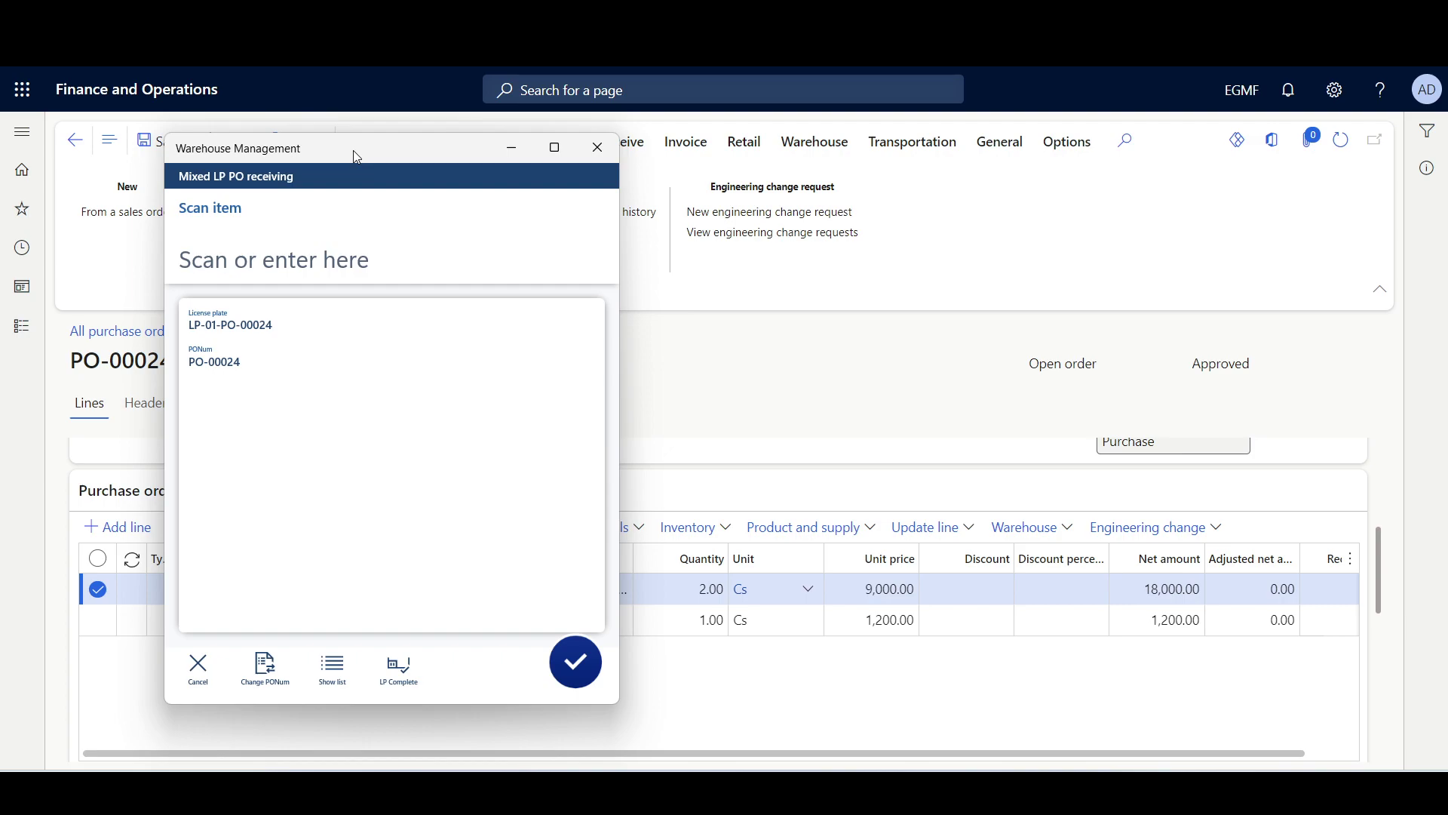
Add item 10101 to the mixed license plate with a quantity of 1 Cs and confirm the values.
type("10101")
key("Return")
type("1")
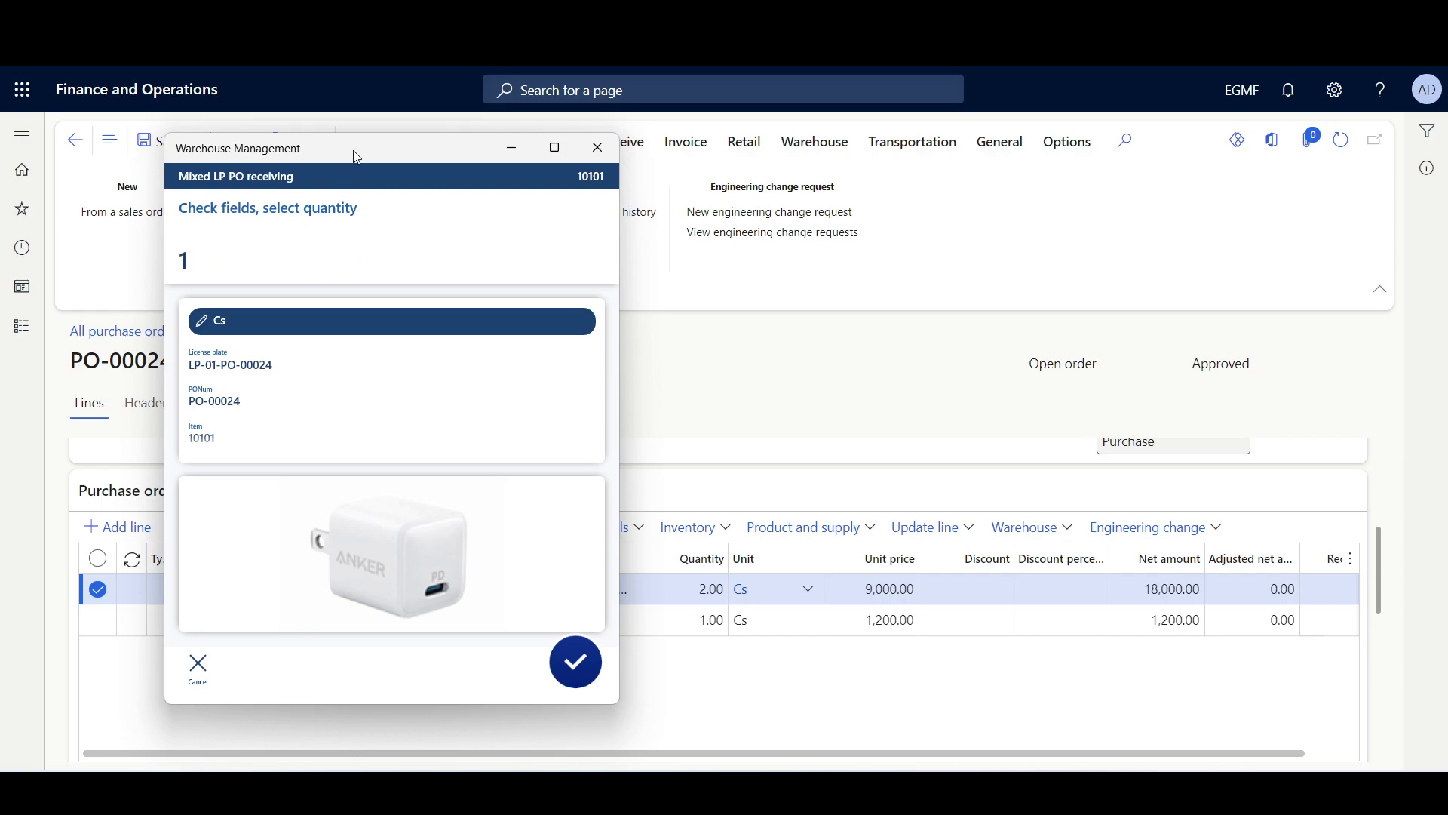
key("Return")
left_click(583, 656)
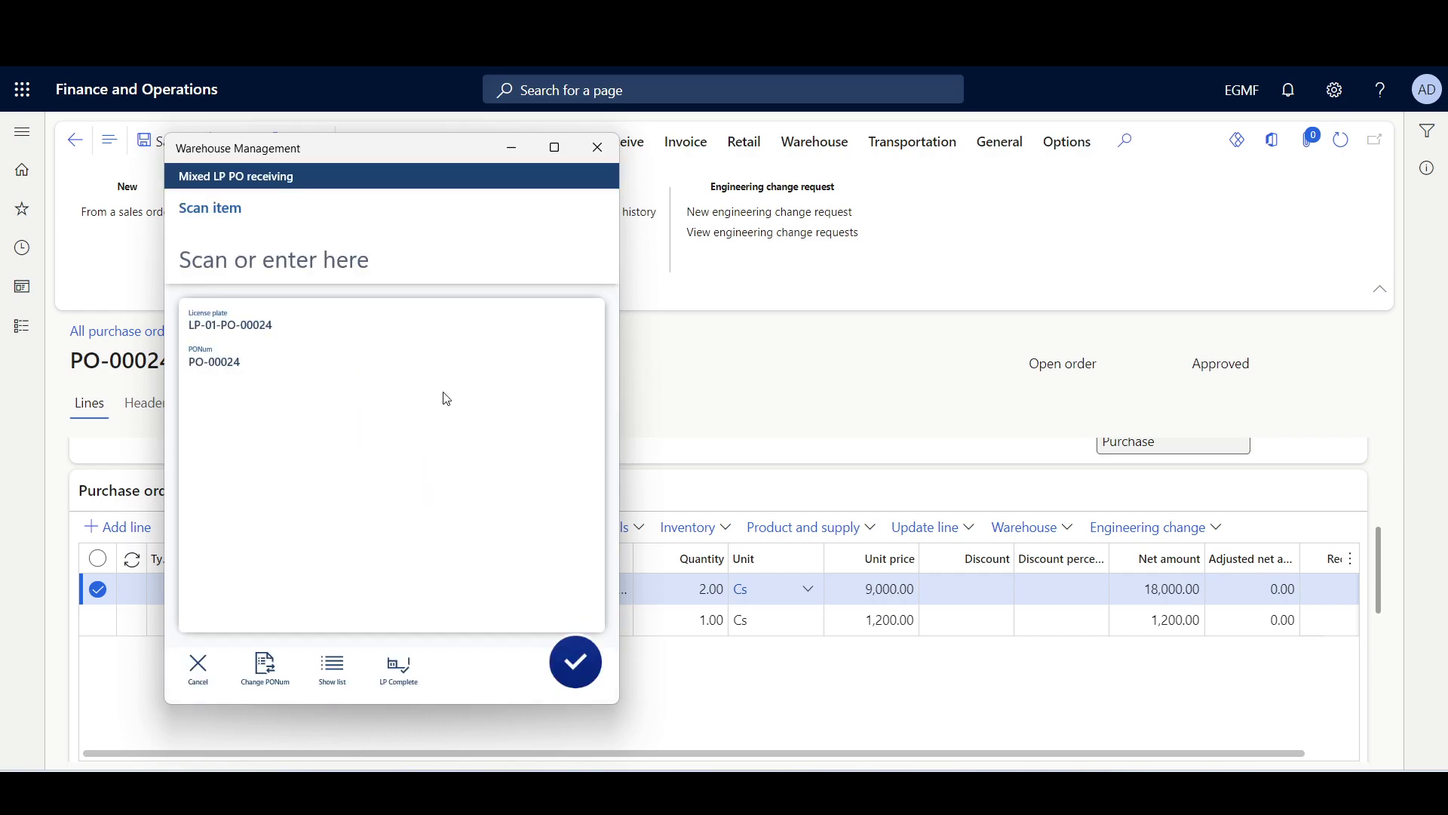
Complete the mixed license plate, confirm its two lines, and switch to the virtual label printer to check the printout.
left_click(399, 669)
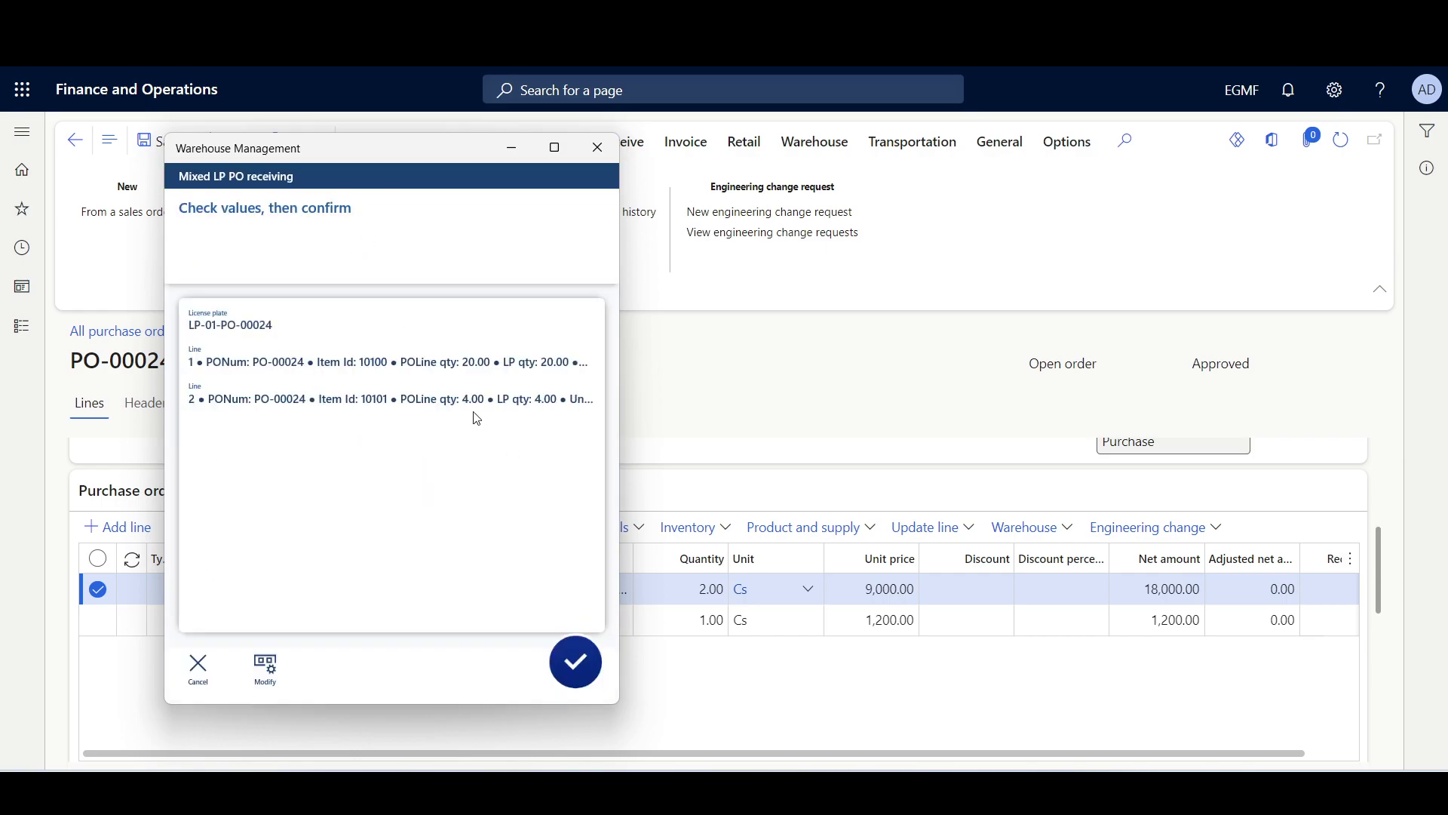
left_click(582, 656)
mouse_move(911, 792)
left_click(911, 702)
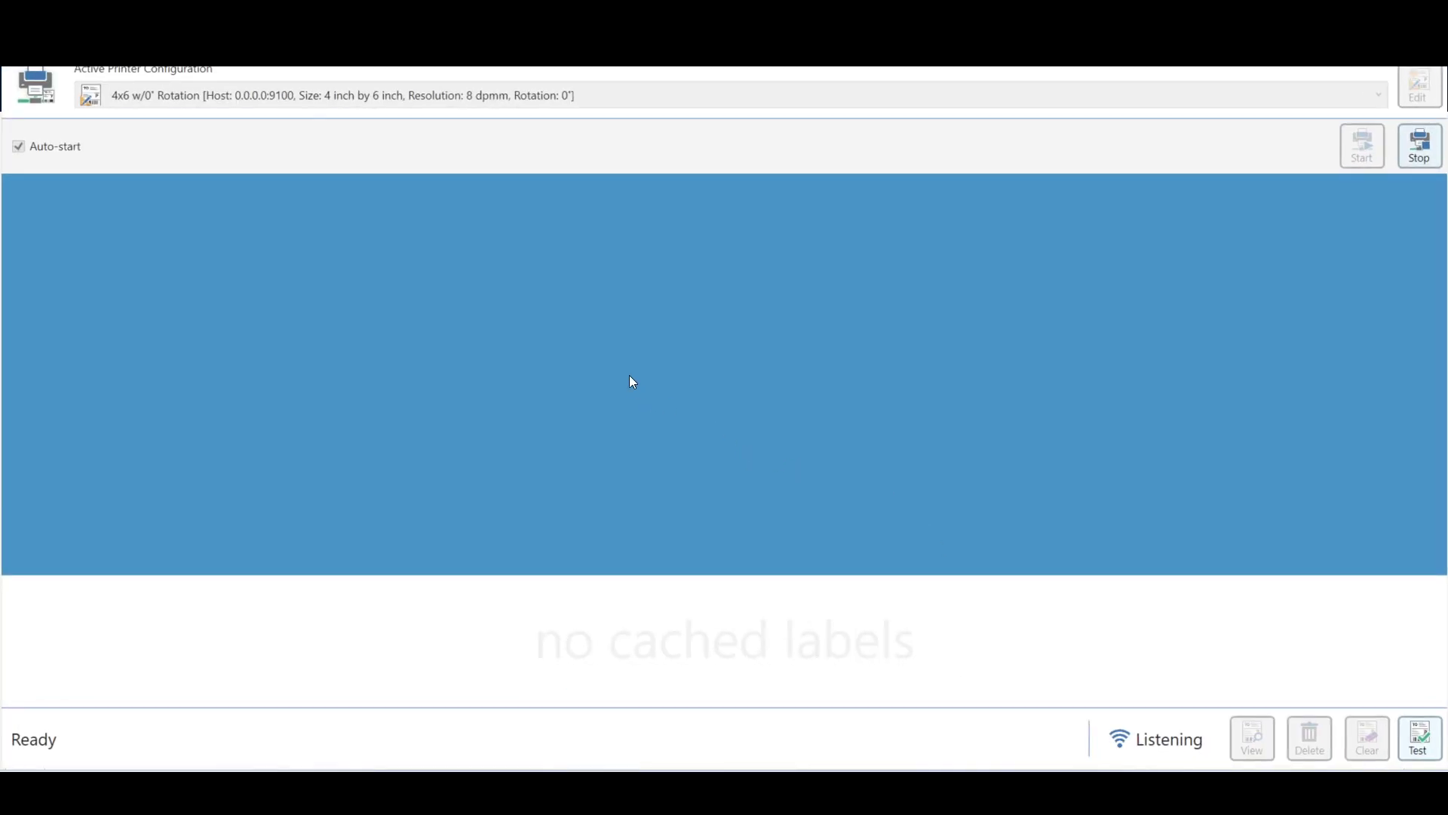